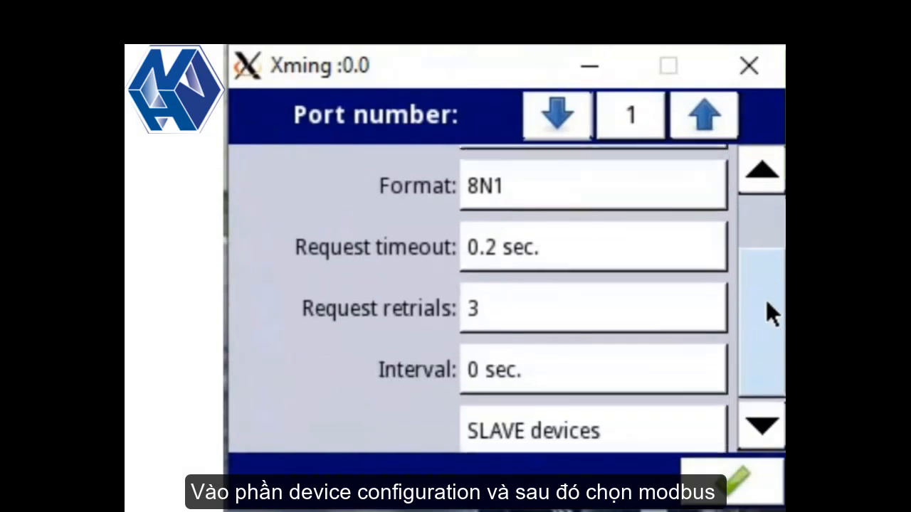
# Set the device type of the slave at Modbus address 1 to not present and accept turning off its dependent channel.
pyautogui.click(509, 430)
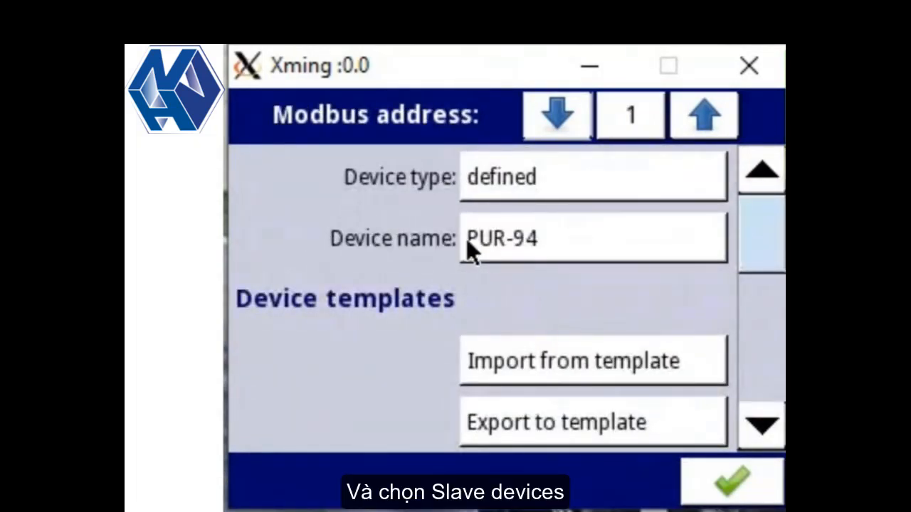
pyautogui.click(514, 181)
pyautogui.click(368, 178)
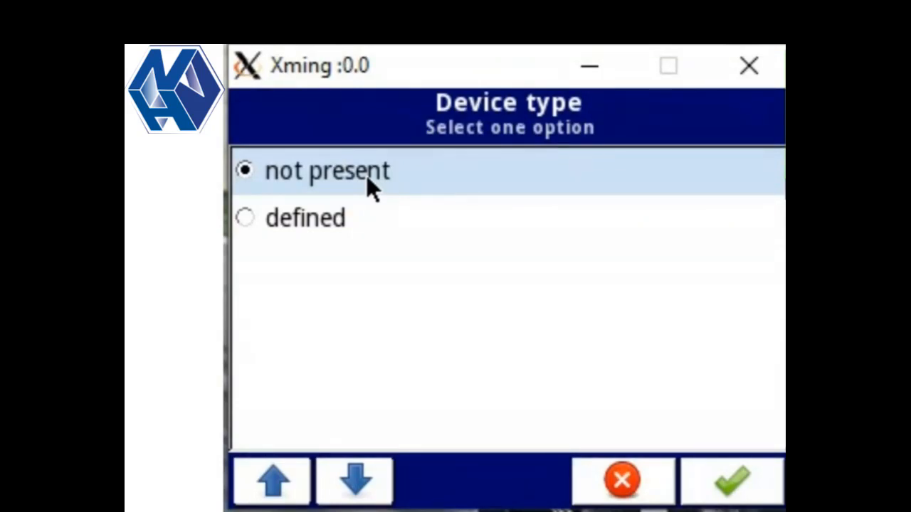
pyautogui.click(708, 483)
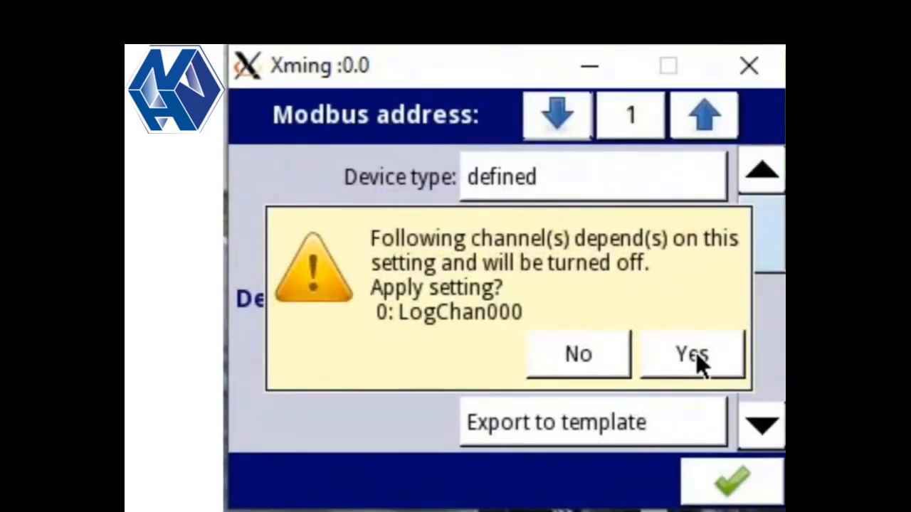
pyautogui.click(696, 352)
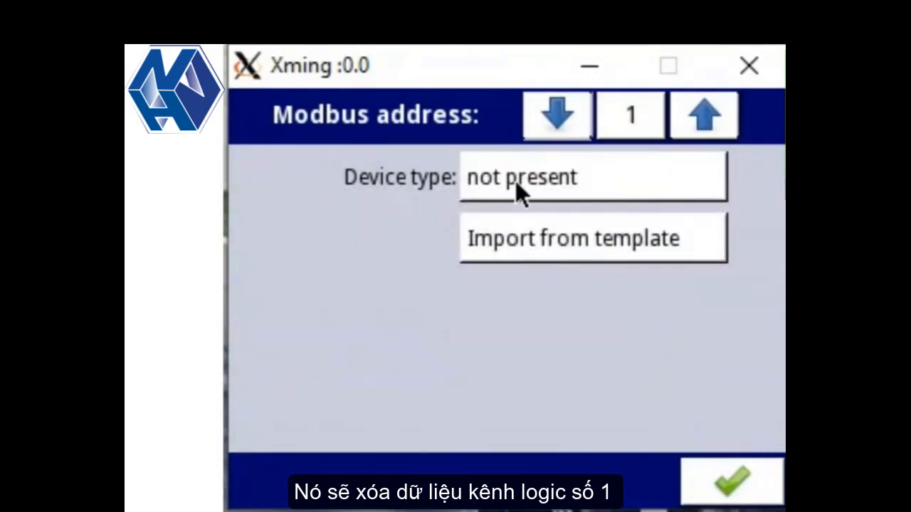
# Set the device type at Modbus address 1 to defined.
pyautogui.click(540, 181)
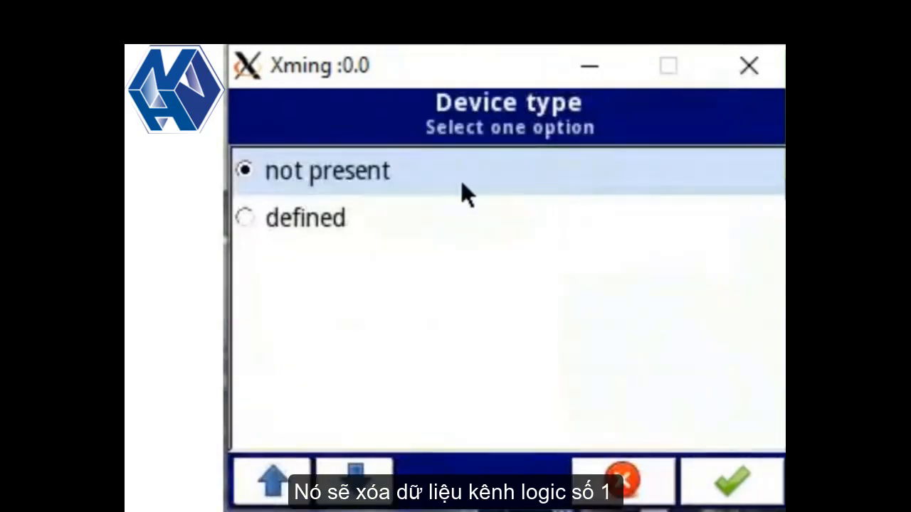
pyautogui.click(292, 218)
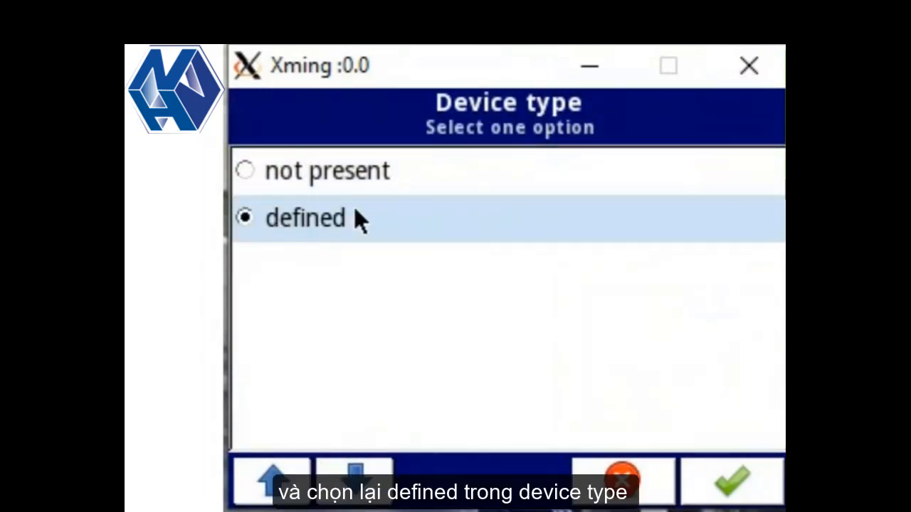
pyautogui.click(735, 471)
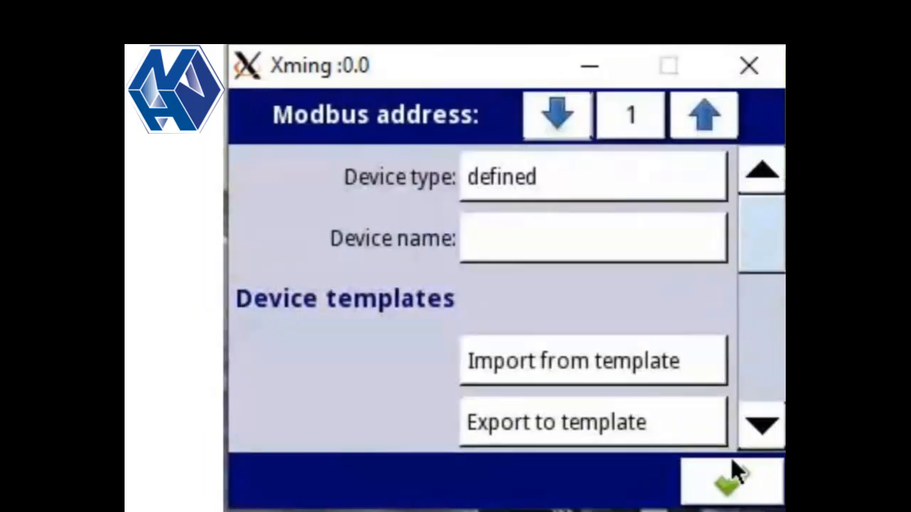
# Add a first input channel to the slave device's input list.
pyautogui.moveTo(754, 209); pyautogui.dragTo(765, 272)
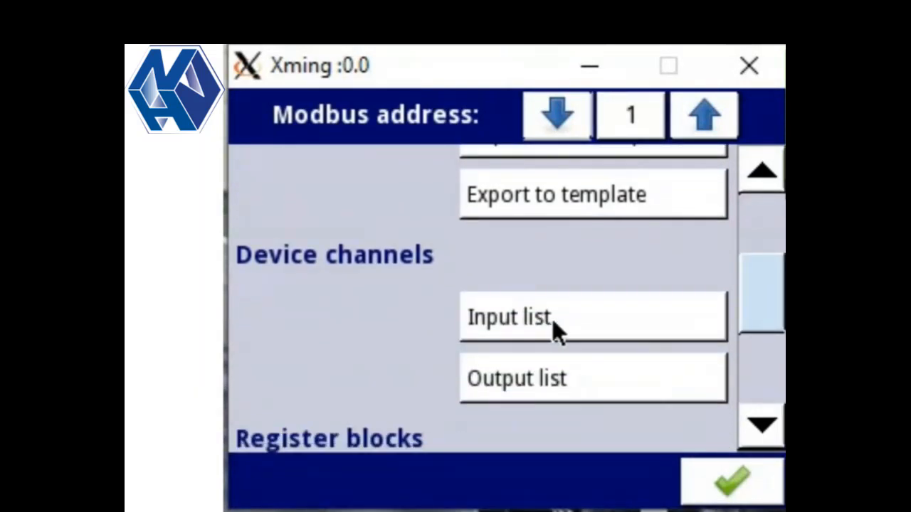
pyautogui.click(552, 319)
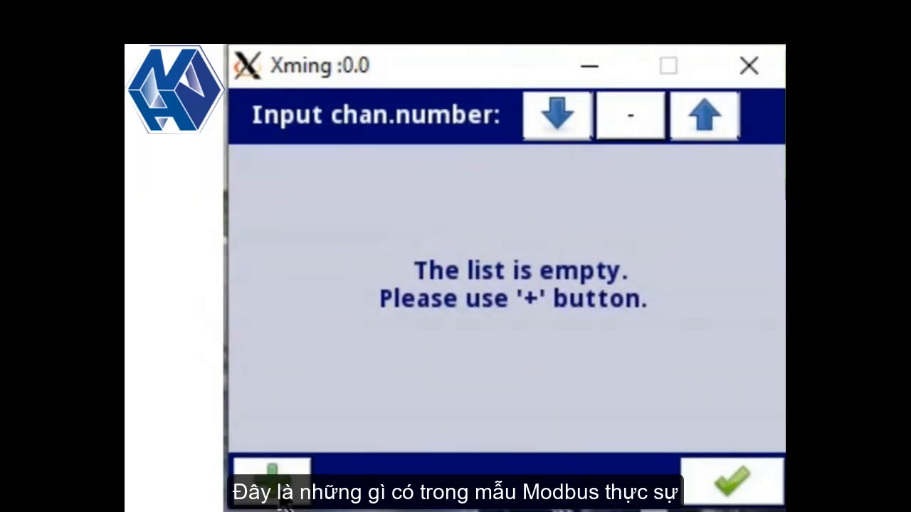
pyautogui.click(278, 495)
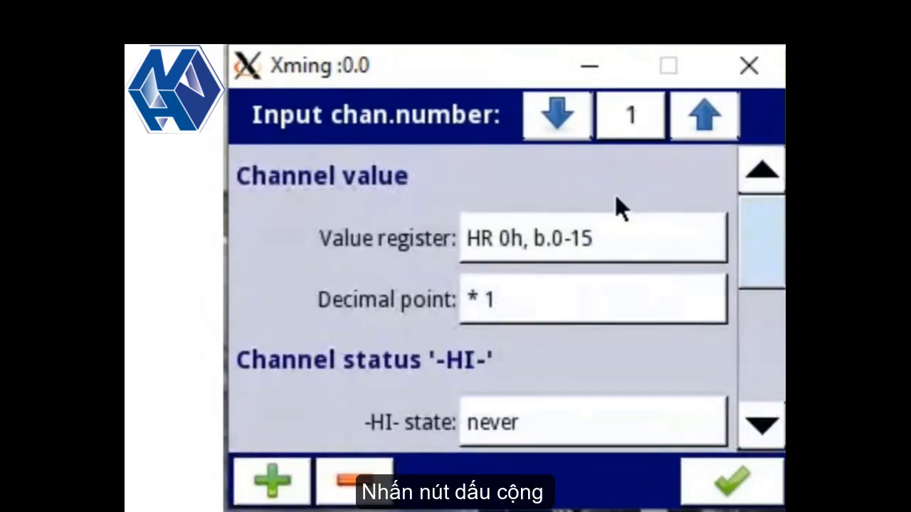
pyautogui.click(556, 237)
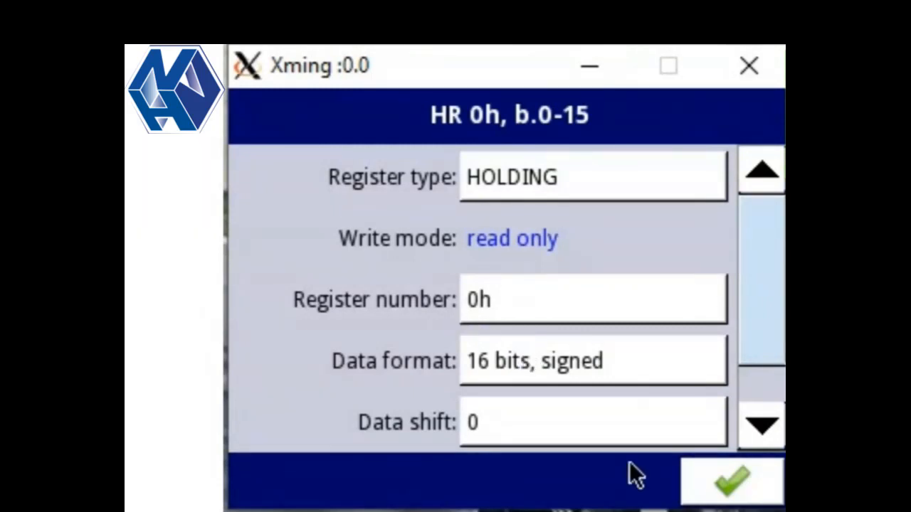
pyautogui.click(729, 482)
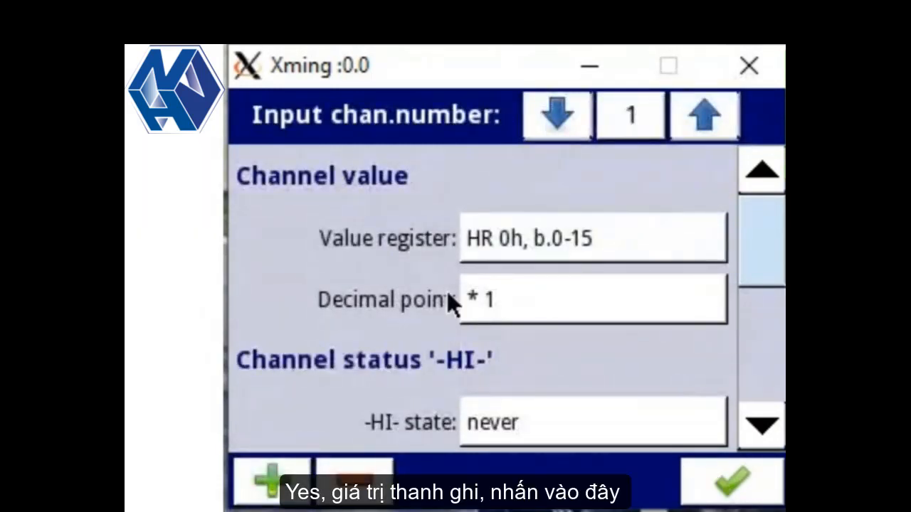
# Set the input channel's value register number to hexadecimal 0x1 and return to the main configuration list.
pyautogui.click(546, 242)
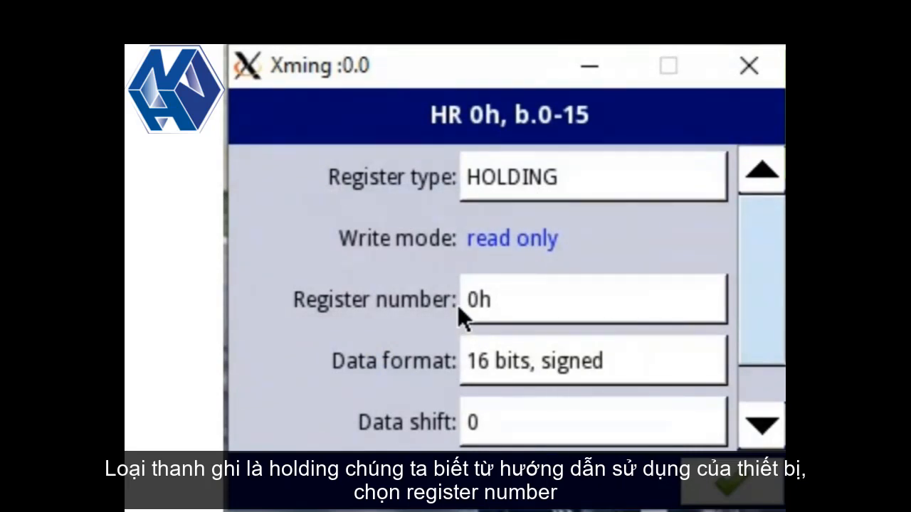
pyautogui.click(514, 297)
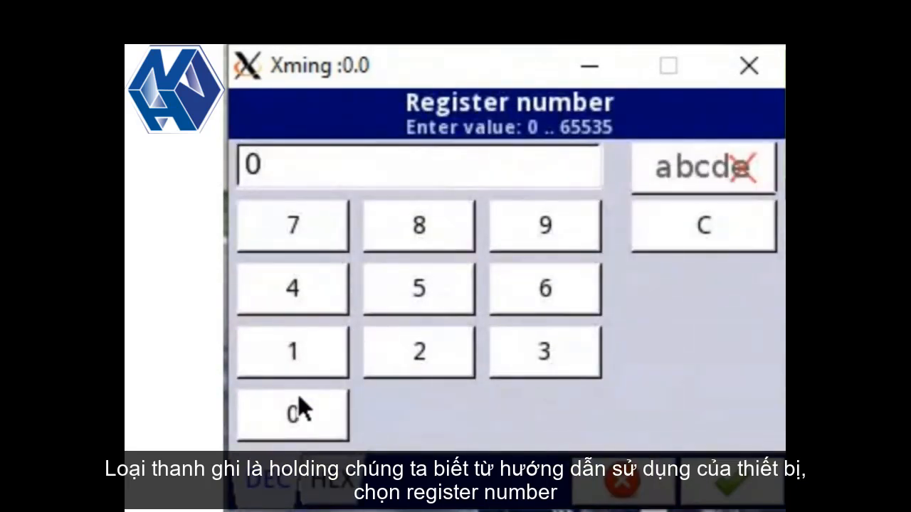
pyautogui.click(323, 483)
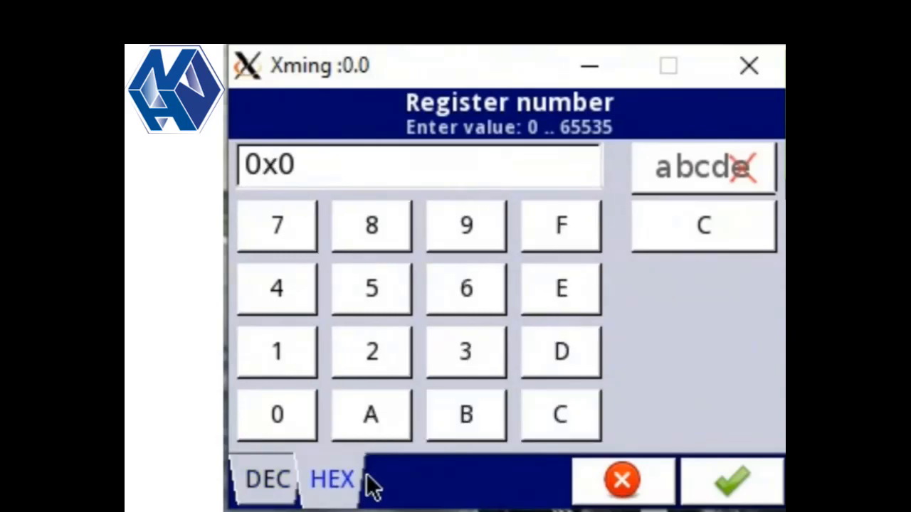
pyautogui.click(293, 350)
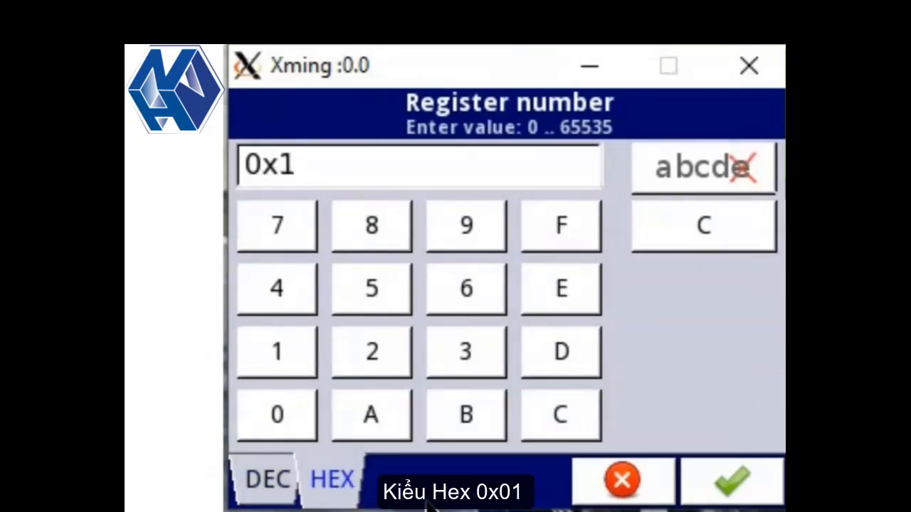
pyautogui.click(732, 476)
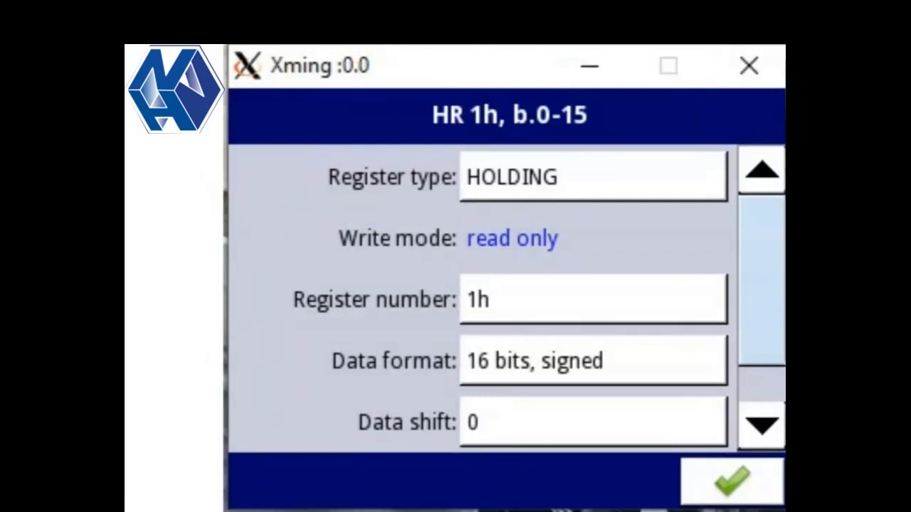
pyautogui.moveTo(778, 305); pyautogui.dragTo(779, 341)
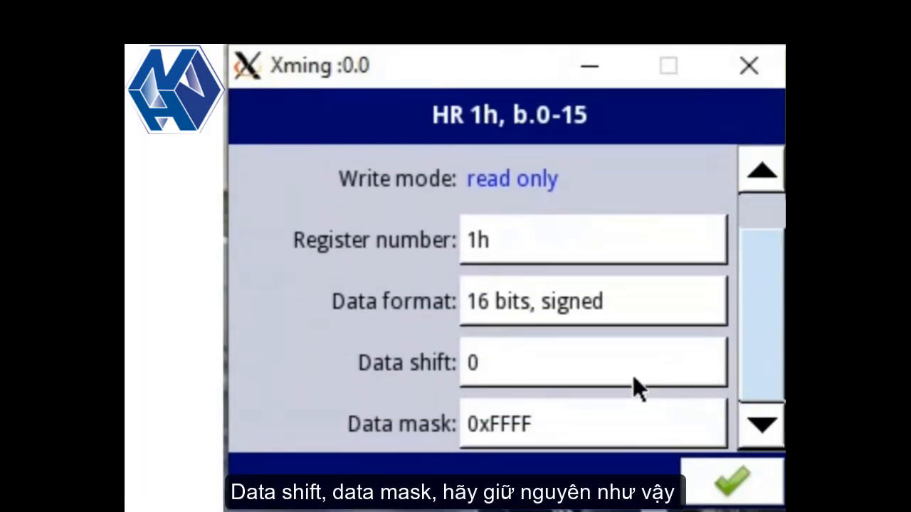
pyautogui.click(735, 487)
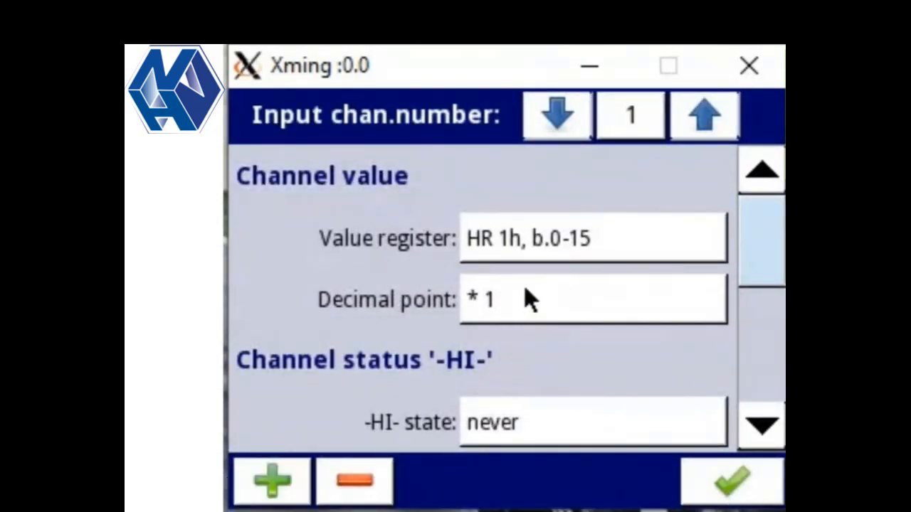
pyautogui.click(719, 489)
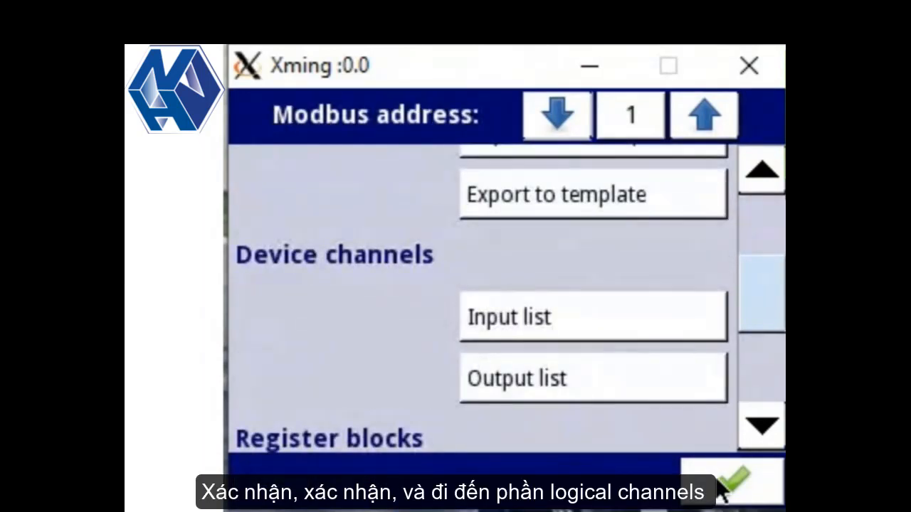
pyautogui.click(719, 490)
pyautogui.click(744, 485)
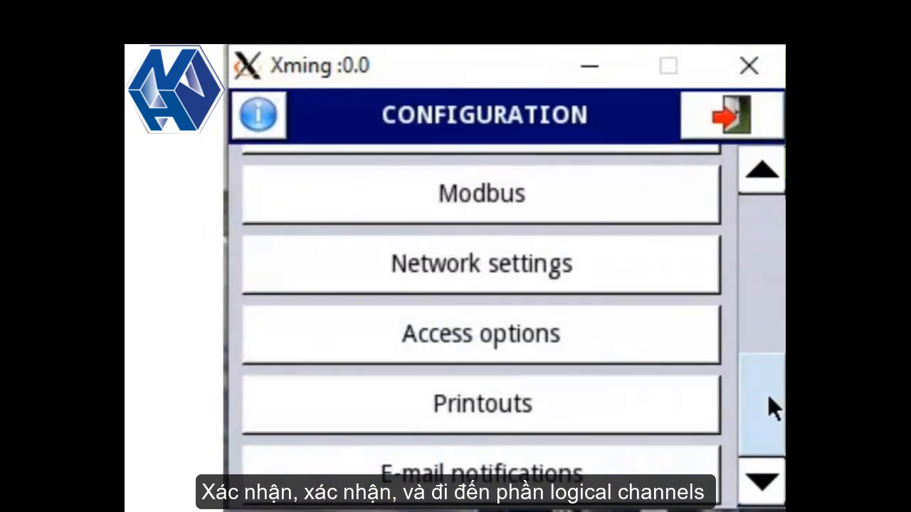
# Set the mode of logical channel 1 to Modbus.
pyautogui.moveTo(768, 394); pyautogui.dragTo(766, 234)
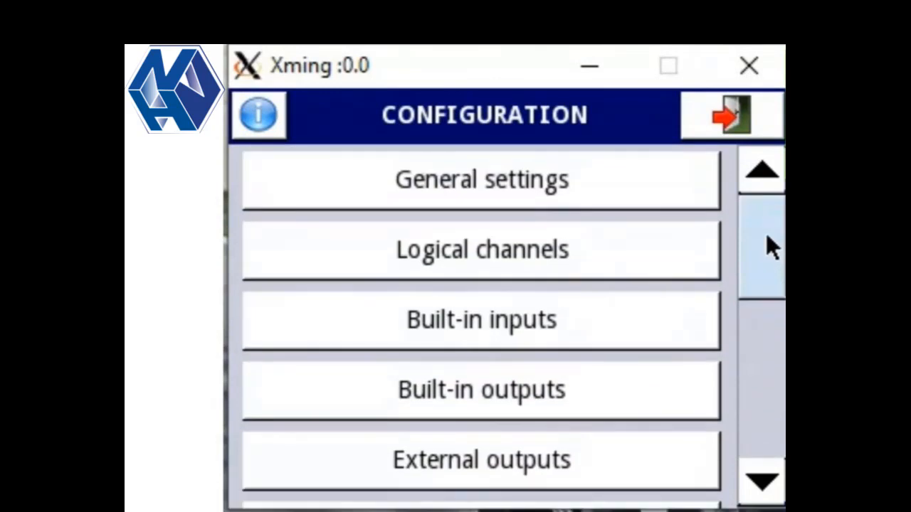
pyautogui.click(524, 263)
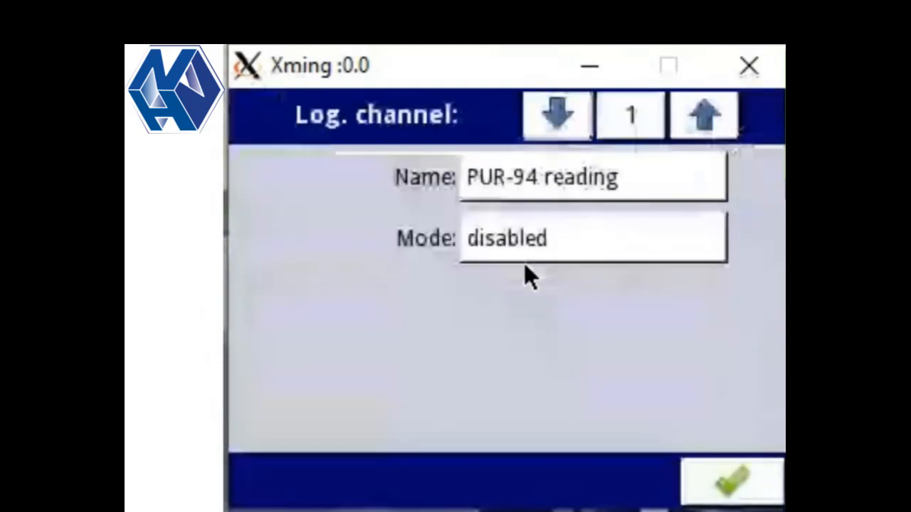
pyautogui.click(510, 241)
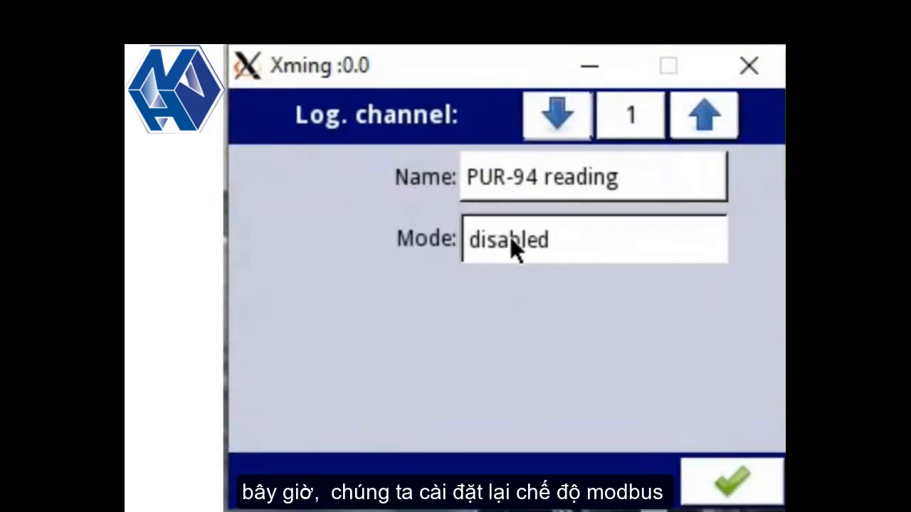
pyautogui.click(490, 314)
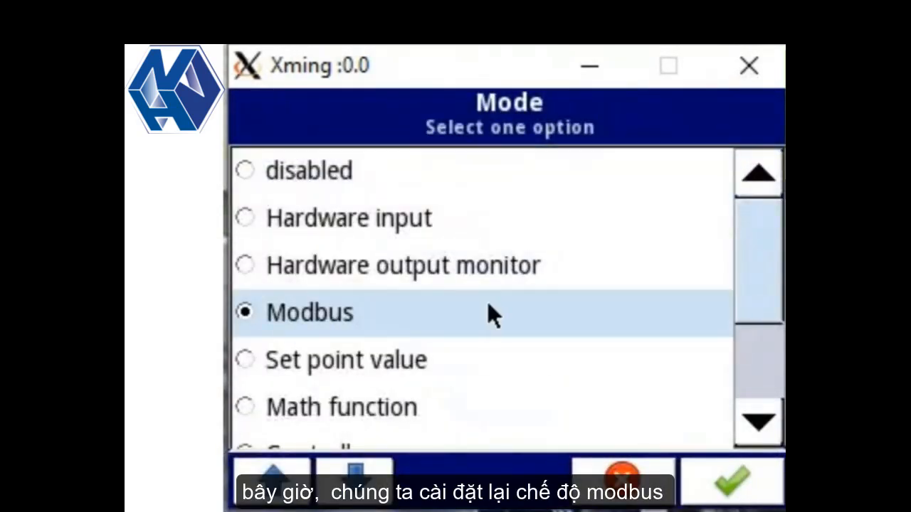
pyautogui.click(733, 484)
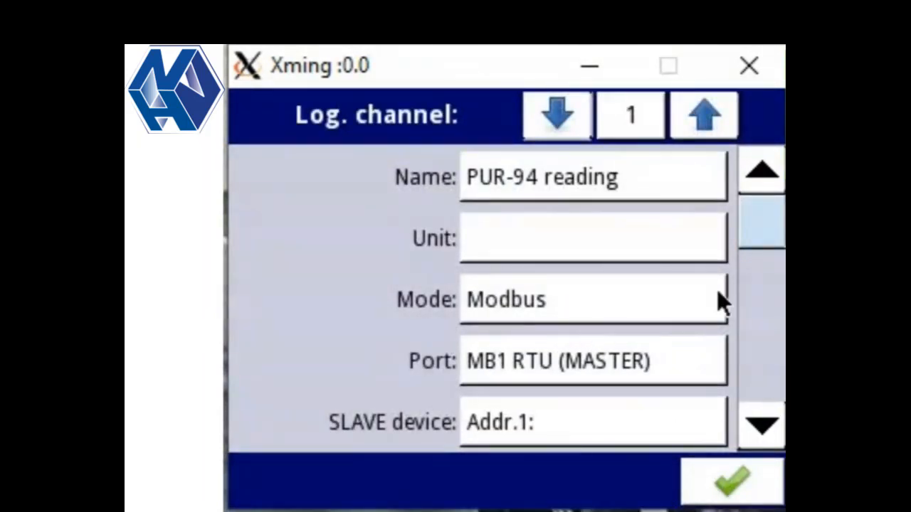
# Choose Inp.1: HR 1h, b.0-15 as logical channel 1's device input and accept the channel settings.
pyautogui.scroll(-2, 754, 264)
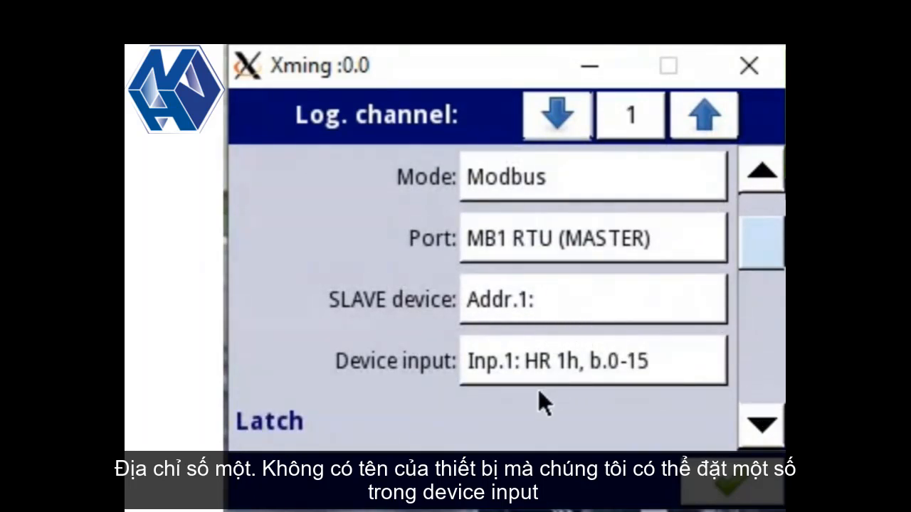
pyautogui.click(587, 365)
pyautogui.click(735, 487)
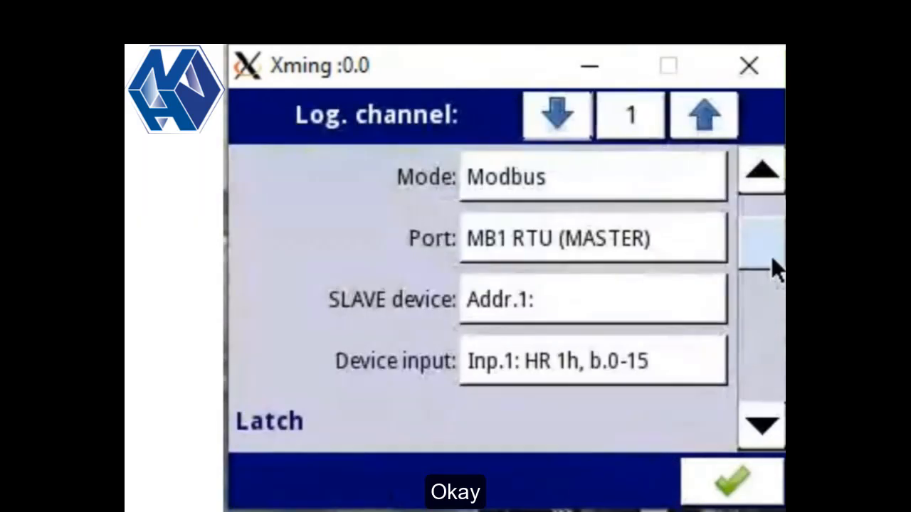
pyautogui.moveTo(764, 254); pyautogui.dragTo(776, 387)
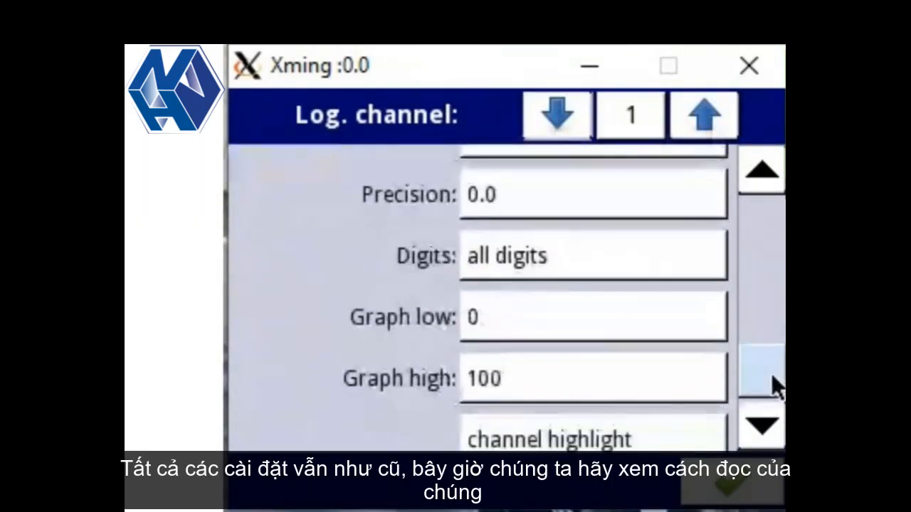
pyautogui.click(736, 491)
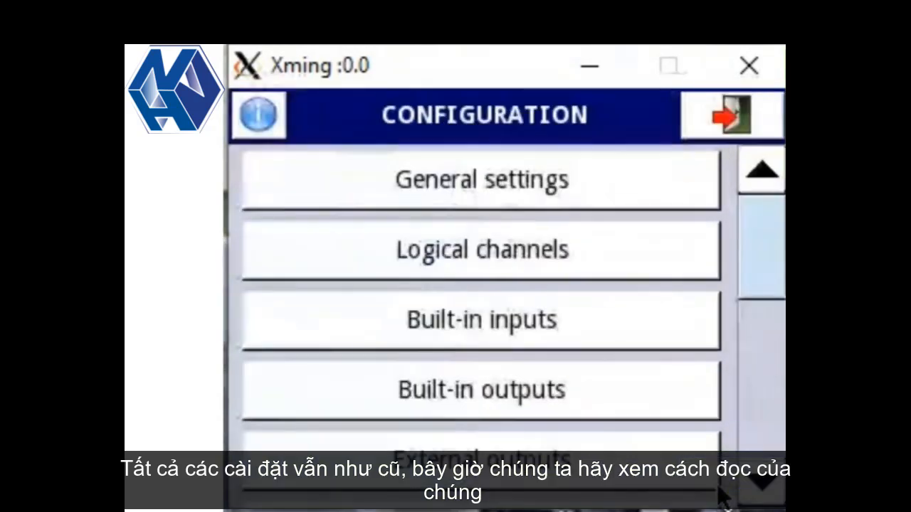
# Exit the configuration and save the changes.
pyautogui.click(720, 112)
pyautogui.click(641, 279)
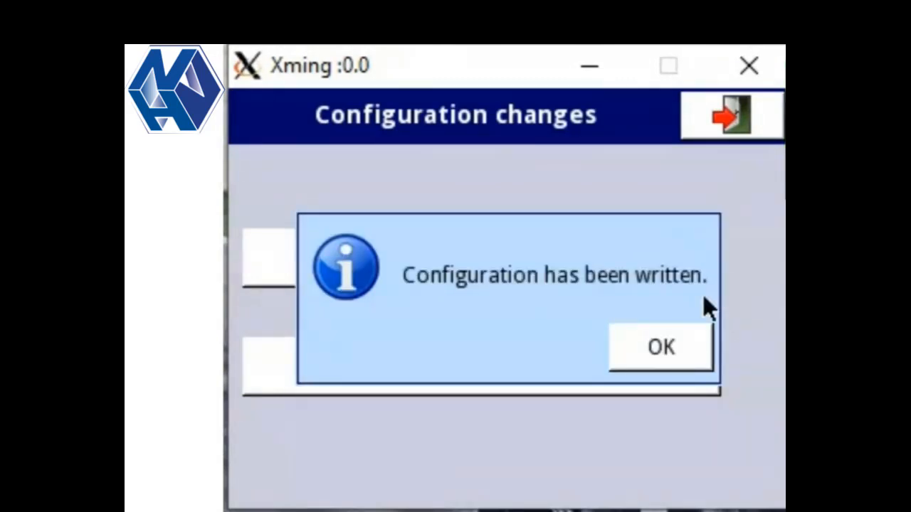
pyautogui.click(676, 340)
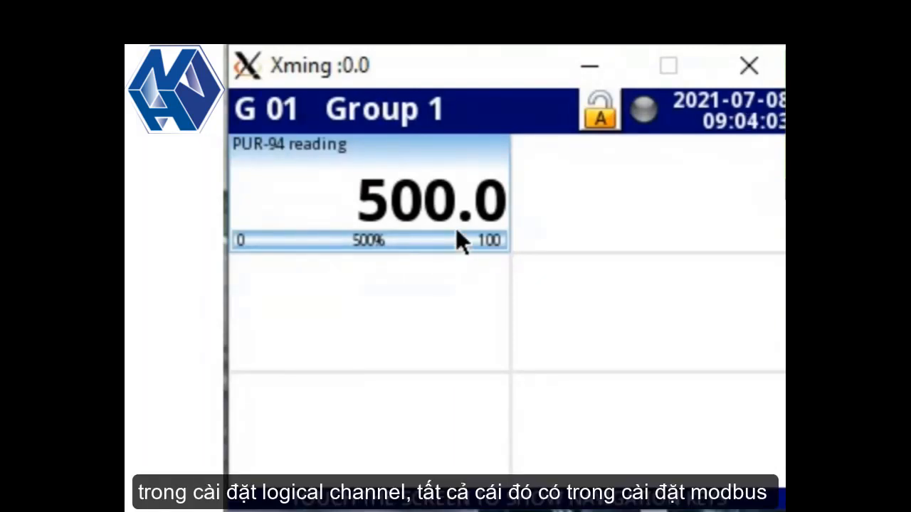
# Open the device configuration and go to the input list of the slave device at Modbus address 1 on port 1.
pyautogui.click(480, 304)
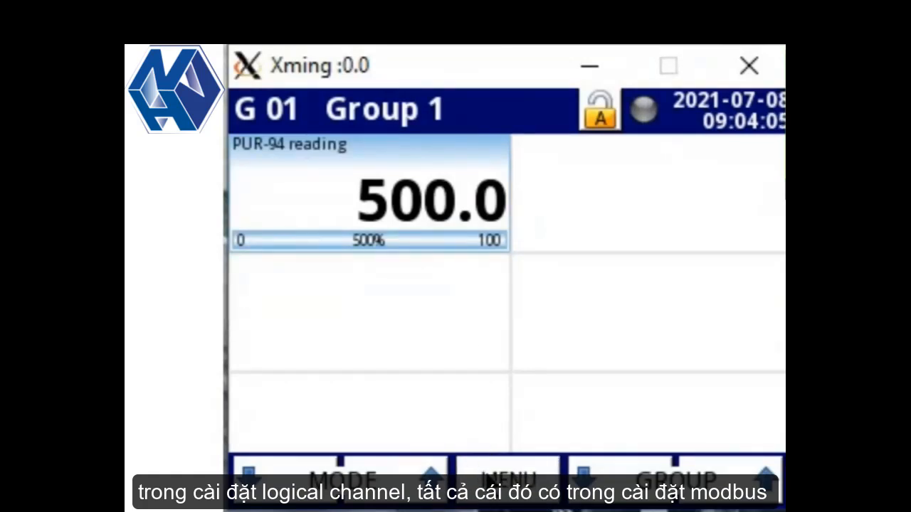
pyautogui.click(494, 482)
pyautogui.click(625, 226)
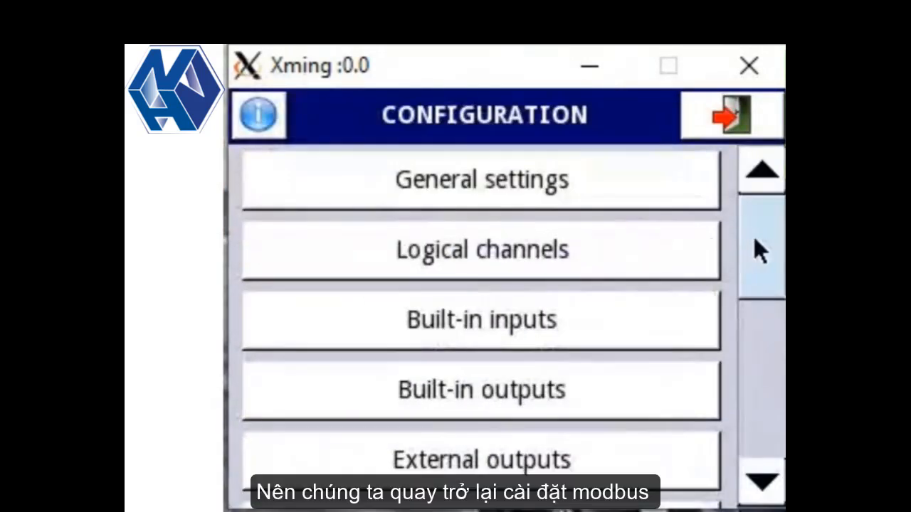
pyautogui.moveTo(756, 245); pyautogui.dragTo(776, 397)
pyautogui.click(578, 260)
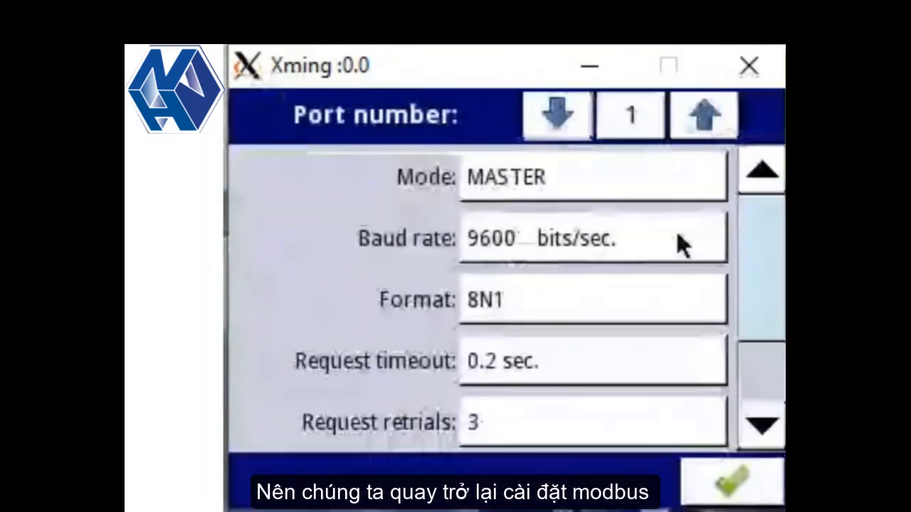
pyautogui.moveTo(744, 252); pyautogui.dragTo(758, 323)
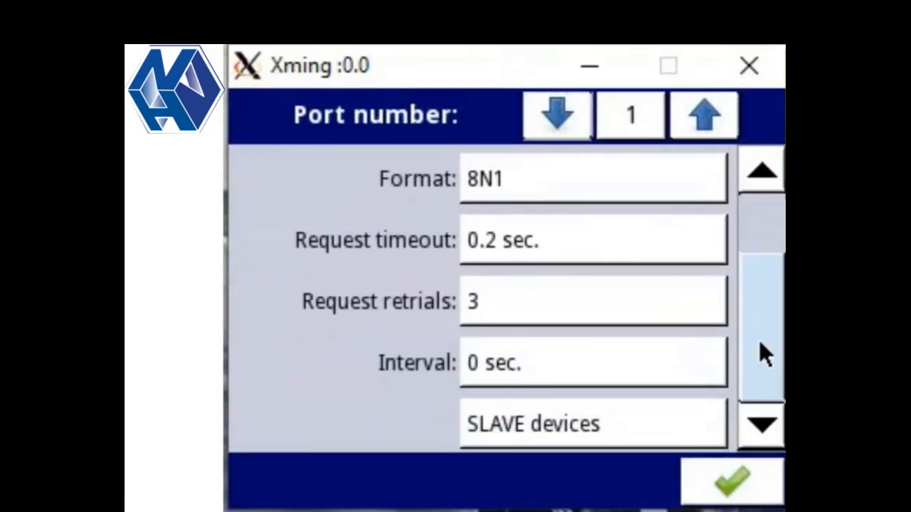
pyautogui.click(682, 431)
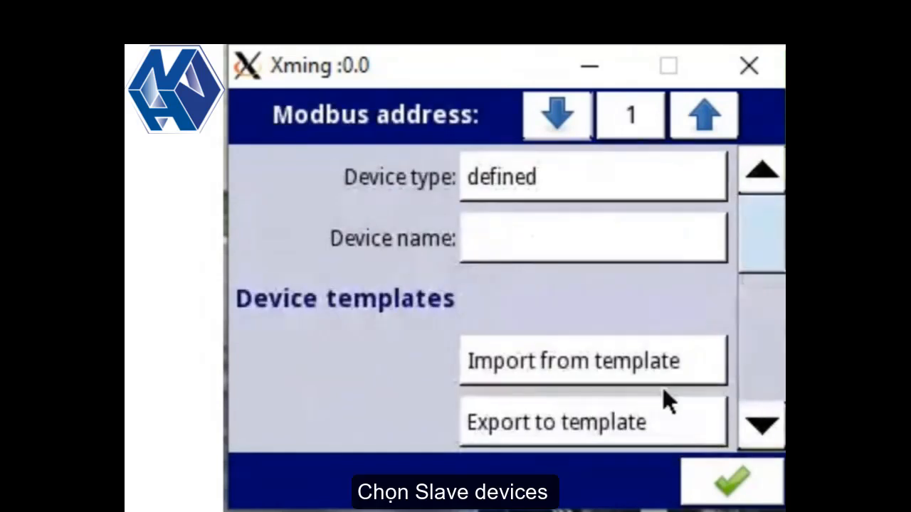
pyautogui.moveTo(762, 262); pyautogui.dragTo(776, 324)
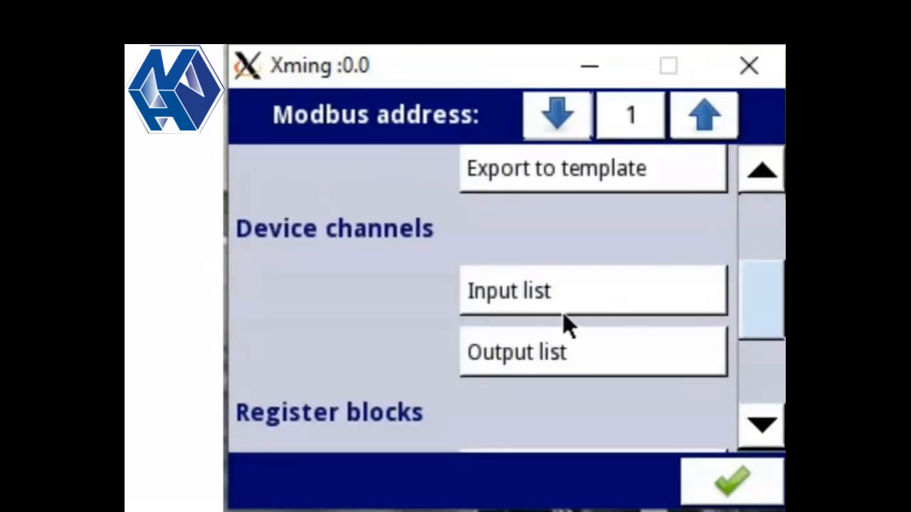
pyautogui.click(525, 303)
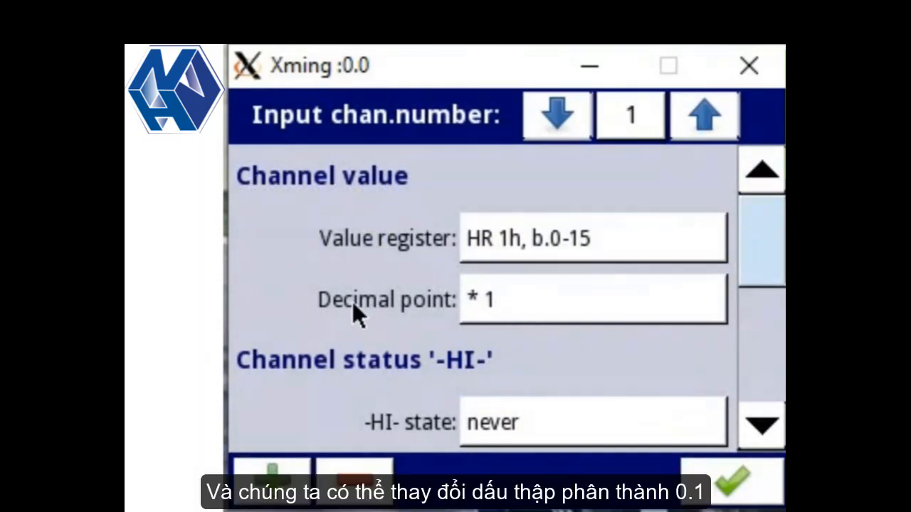
# Set the decimal point of input channel 1 to * 0.1 and accept the channel settings.
pyautogui.click(508, 300)
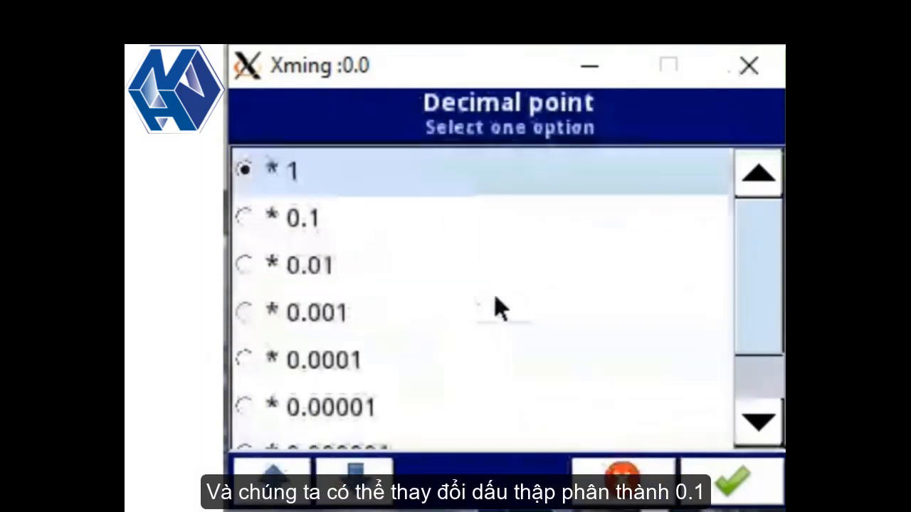
pyautogui.click(308, 222)
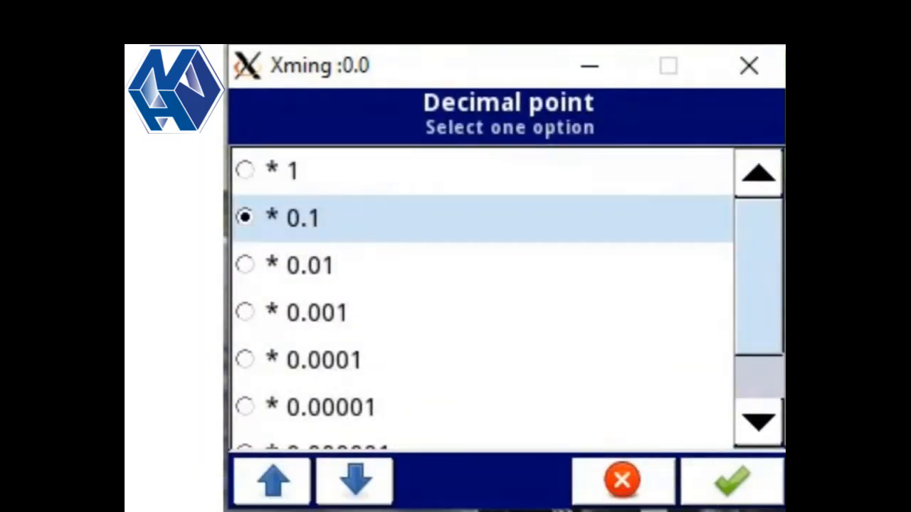
pyautogui.click(725, 484)
pyautogui.click(733, 481)
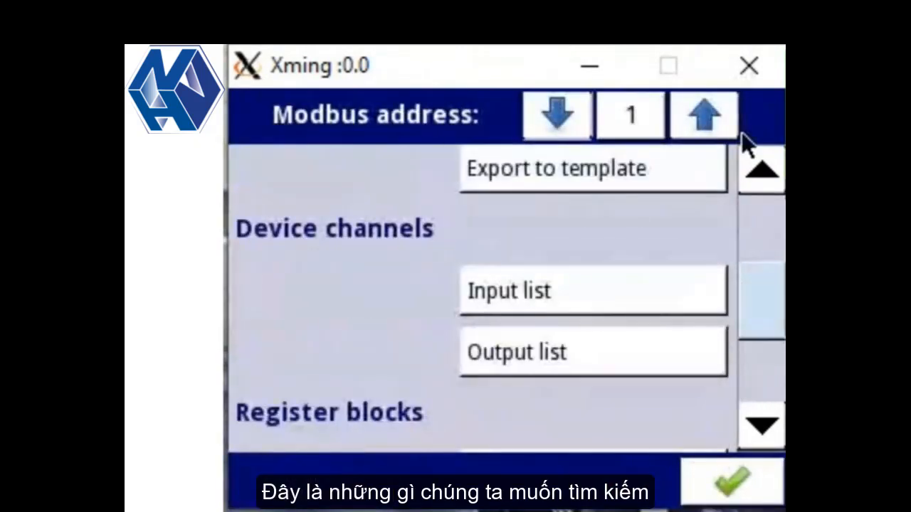
# Leave the slave device and Modbus port settings, exit the configuration and save the changes.
pyautogui.click(752, 481)
pyautogui.click(764, 485)
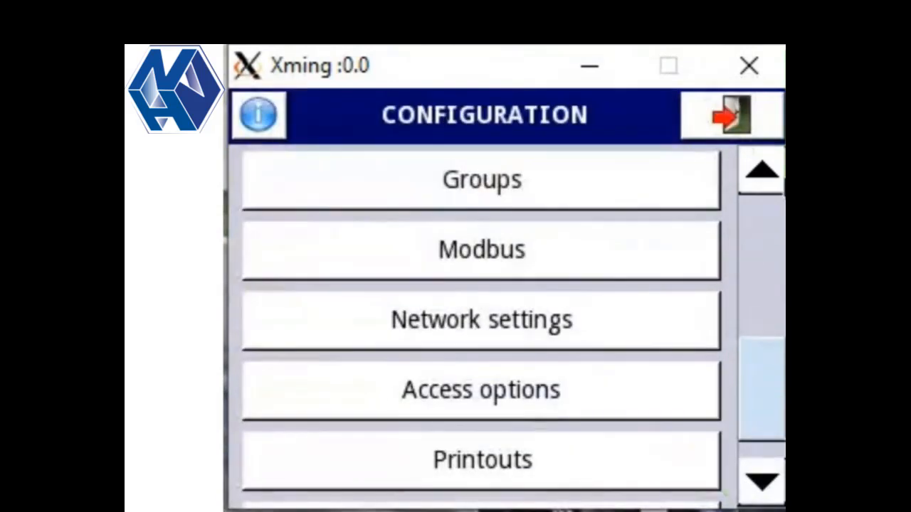
pyautogui.click(742, 118)
pyautogui.click(592, 356)
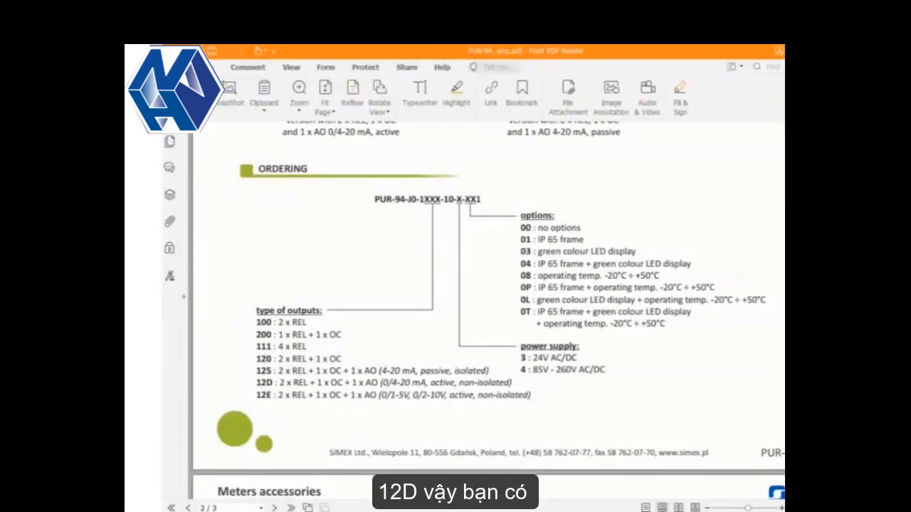
# In the PUR-94 datasheet in Foxit PDF Reader, select the 12D output type line of the ordering codes.
pyautogui.moveTo(257, 382); pyautogui.dragTo(505, 382)
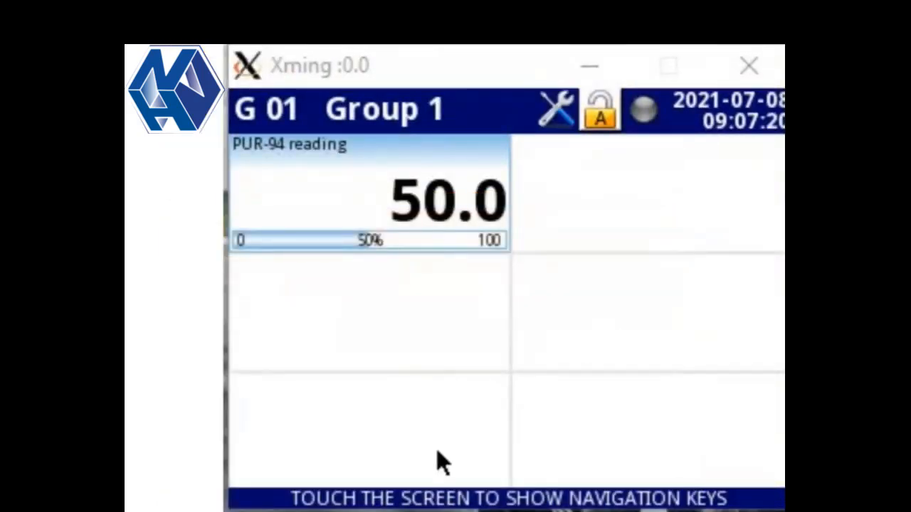
# Back in the Xming window, open the configuration and go to the output list of the slave device at Modbus address 1.
pyautogui.click(498, 349)
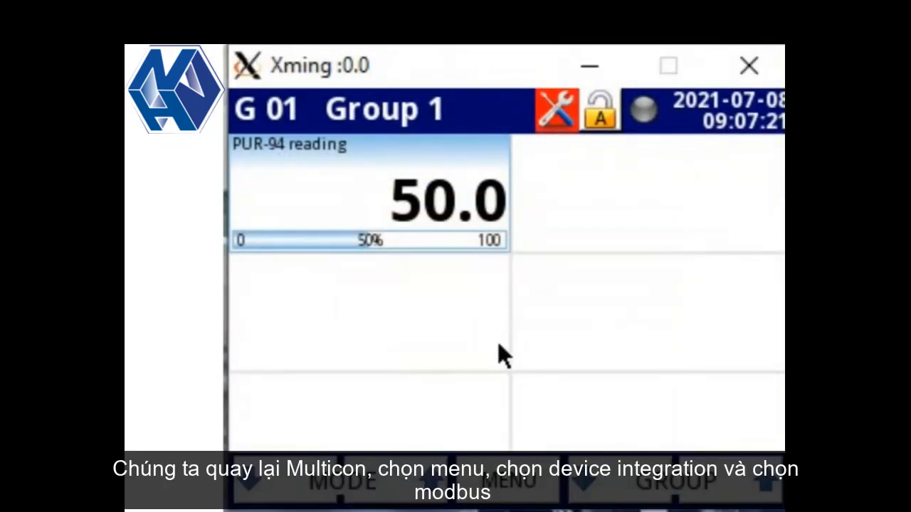
pyautogui.click(539, 480)
pyautogui.click(603, 229)
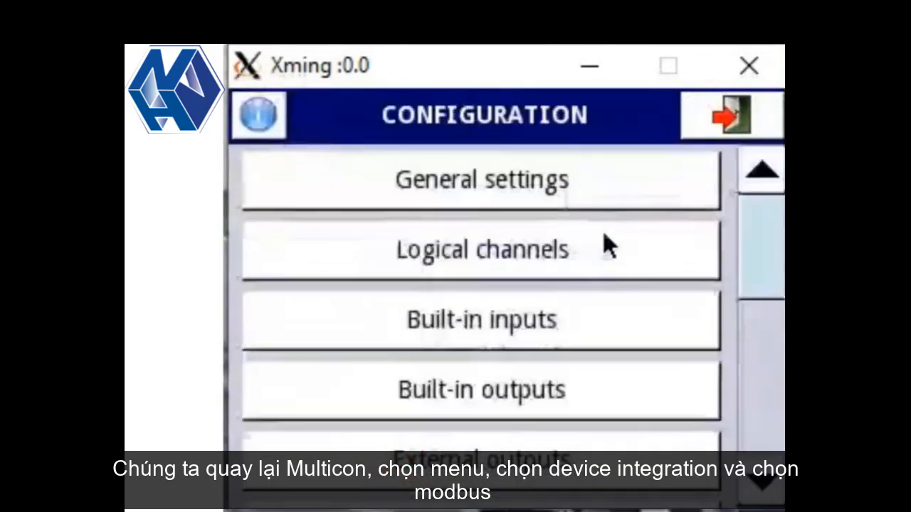
pyautogui.moveTo(762, 239); pyautogui.dragTo(778, 427)
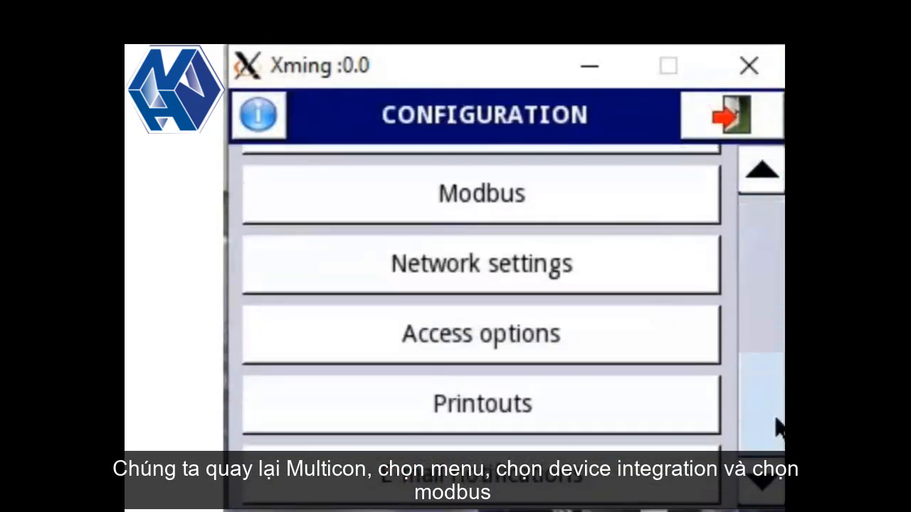
pyautogui.click(572, 204)
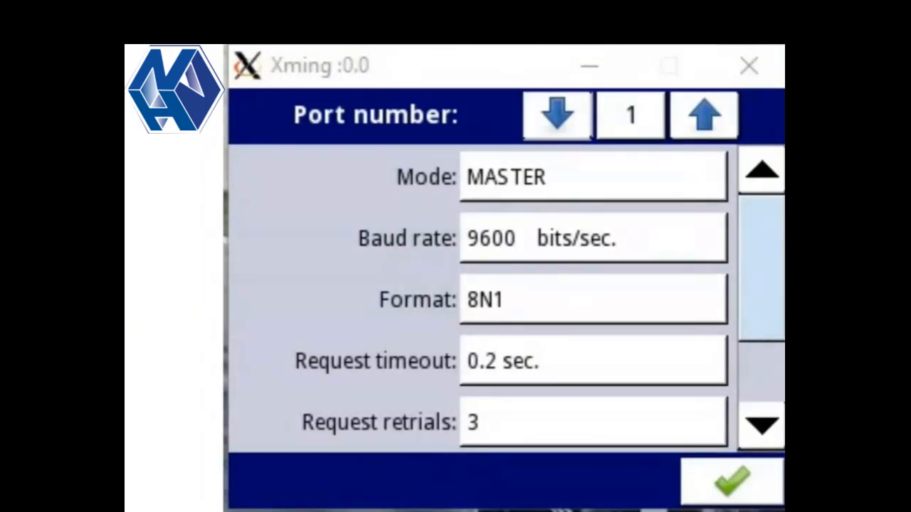
pyautogui.scroll(-2, 757, 280)
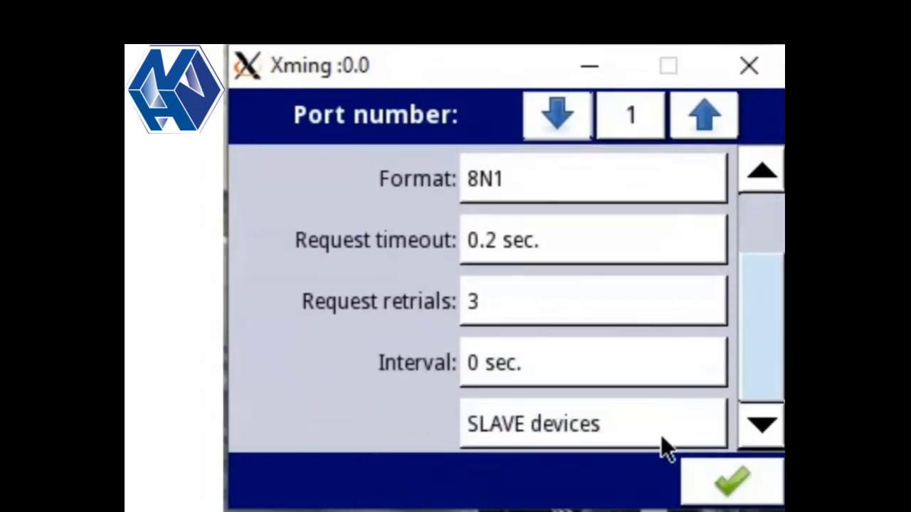
pyautogui.click(513, 427)
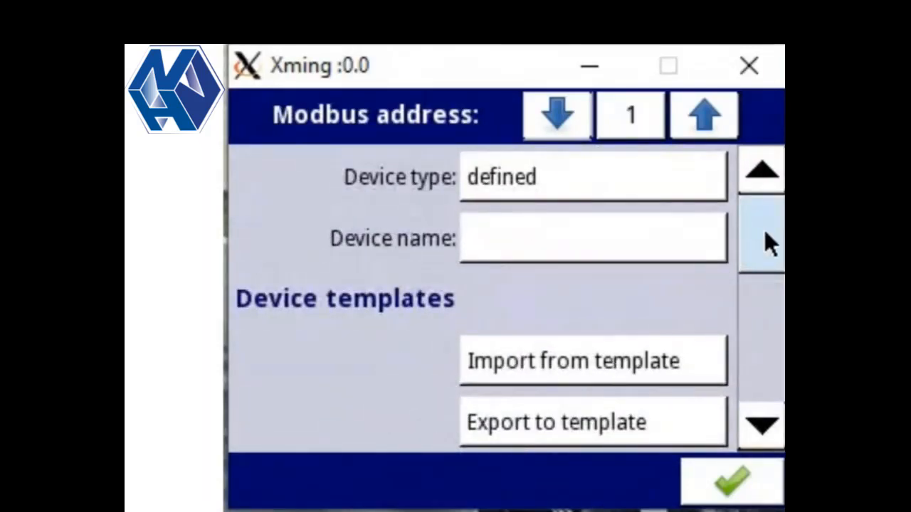
pyautogui.moveTo(765, 234); pyautogui.dragTo(766, 278)
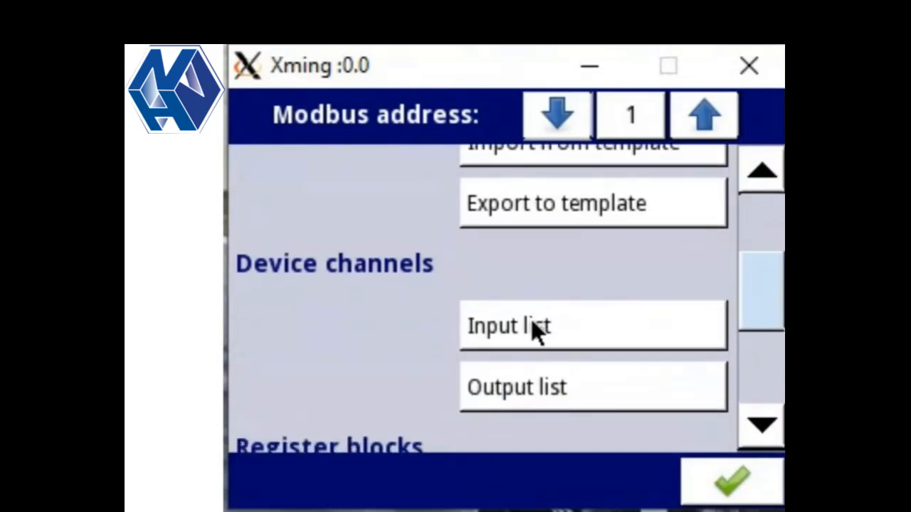
pyautogui.click(584, 393)
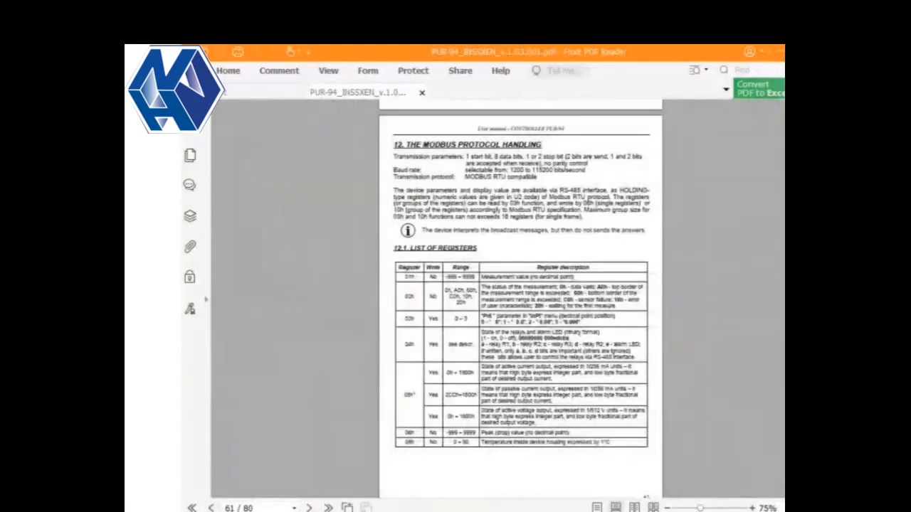
# In the PUR-94 manual in Foxit PDF Reader, find the "OutP" menu entry in the contents and go to page 41.
pyautogui.moveTo(783, 399); pyautogui.dragTo(784, 106)
pyautogui.scroll(-6, 571, 352)
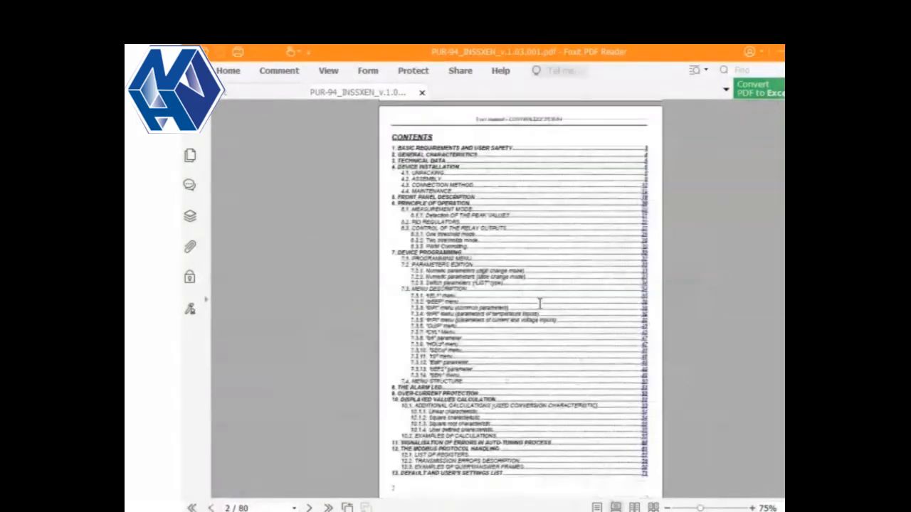
pyautogui.keyDown('ctrl'); pyautogui.scroll(3, 540, 304); pyautogui.keyUp('ctrl')
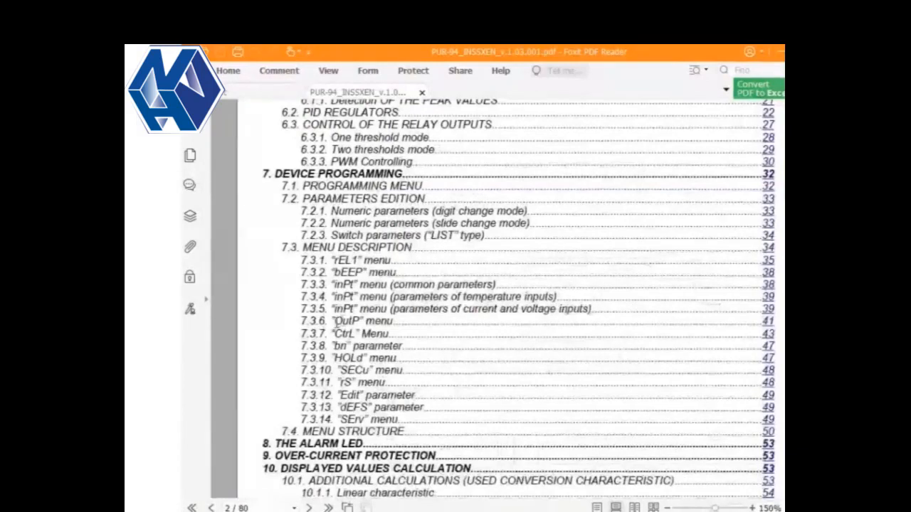
pyautogui.moveTo(334, 321); pyautogui.dragTo(421, 323)
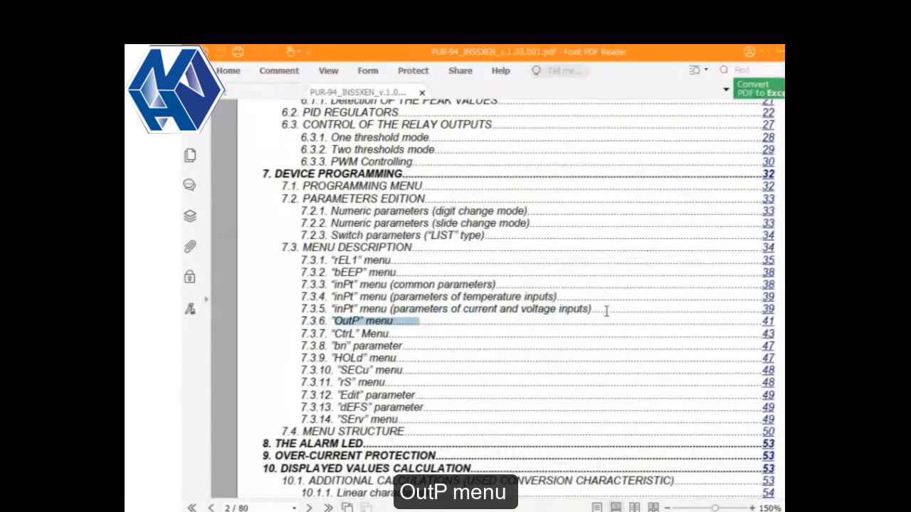
pyautogui.click(768, 322)
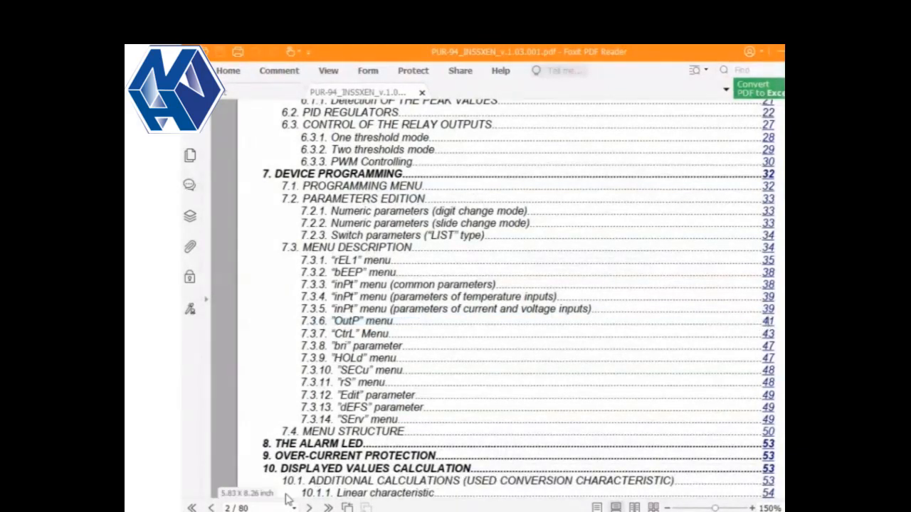
pyautogui.click(267, 509)
pyautogui.write('4')
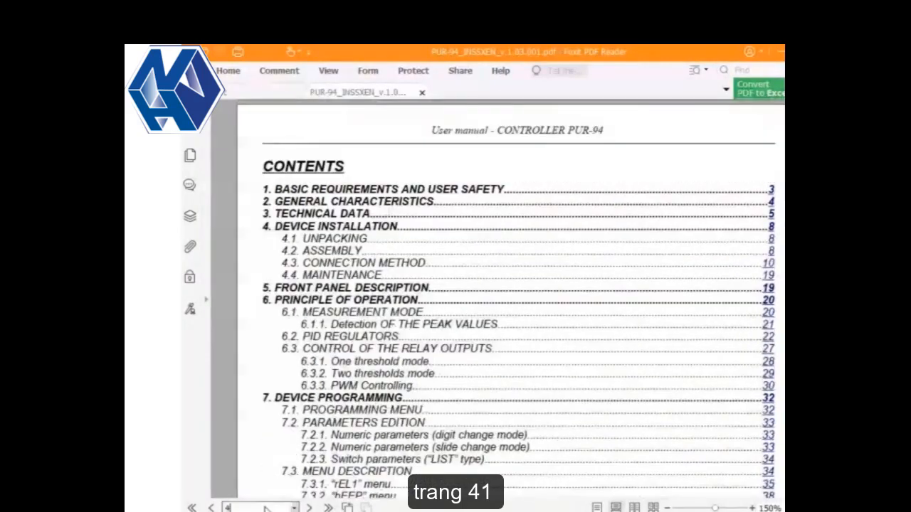
pyautogui.write('1')
pyautogui.press('Return')
# Examine the analogue output source and mode options in section 7.3.6 and select the "modb" description line.
pyautogui.scroll(-5, 497, 323)
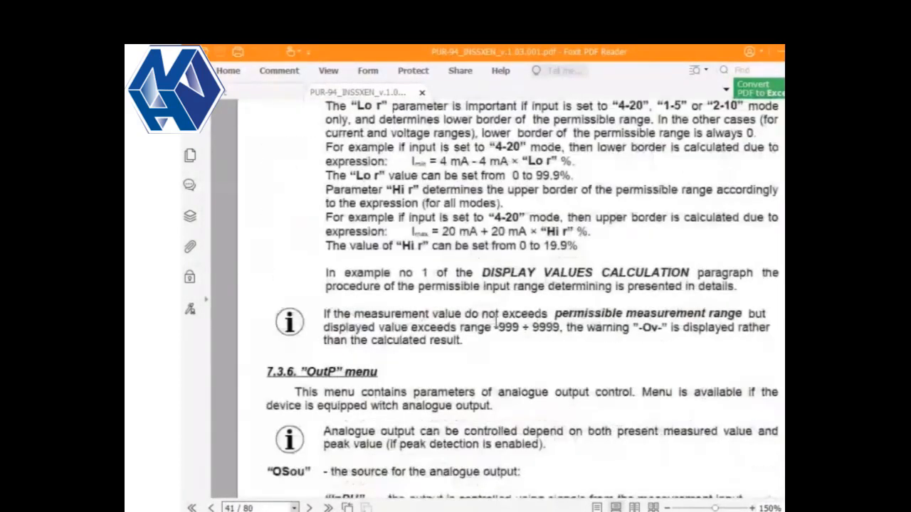
pyautogui.scroll(-4, 496, 324)
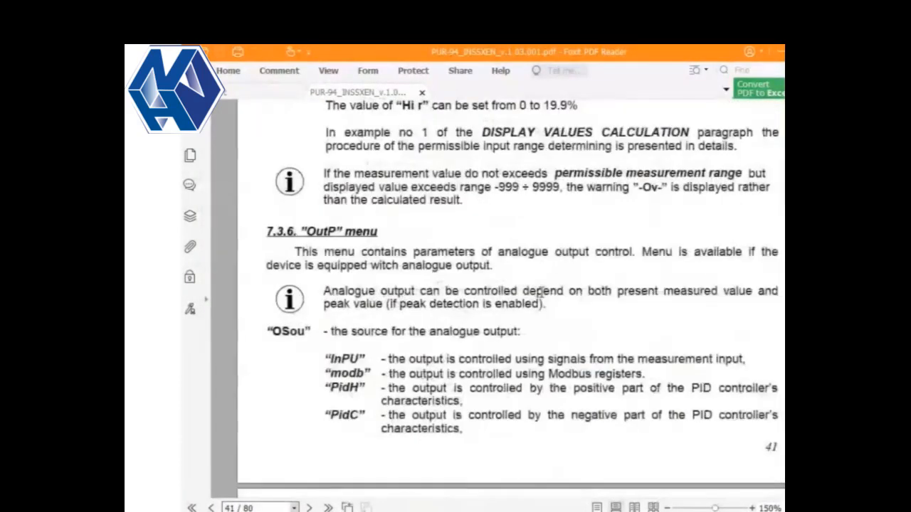
pyautogui.scroll(-2, 540, 292)
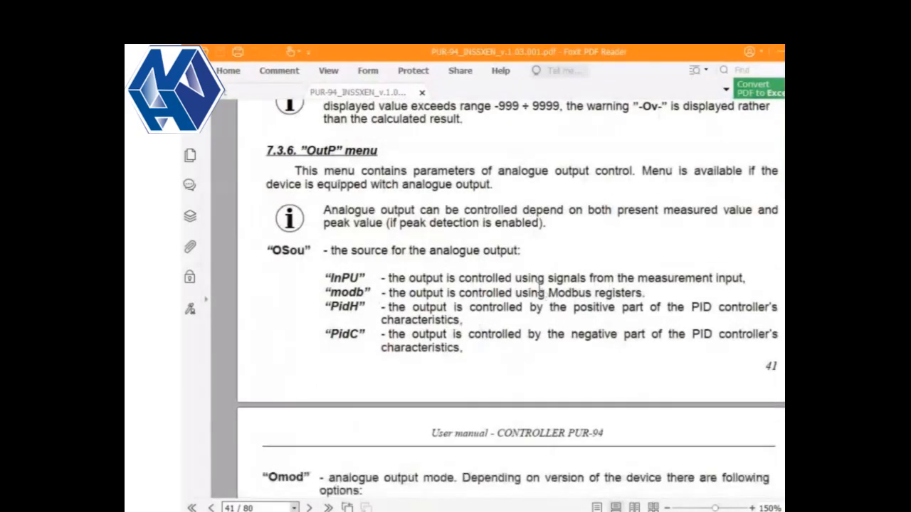
pyautogui.scroll(-5, 539, 290)
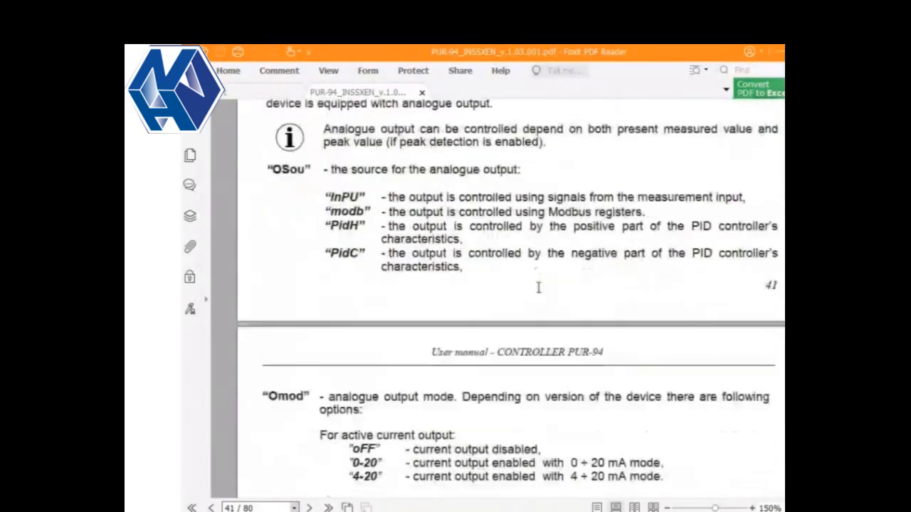
pyautogui.scroll(-3, 538, 288)
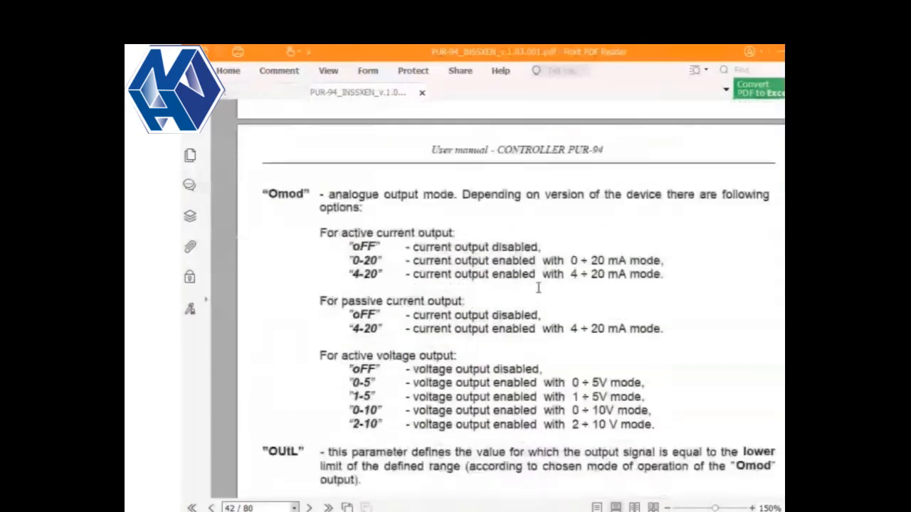
pyautogui.scroll(9, 539, 288)
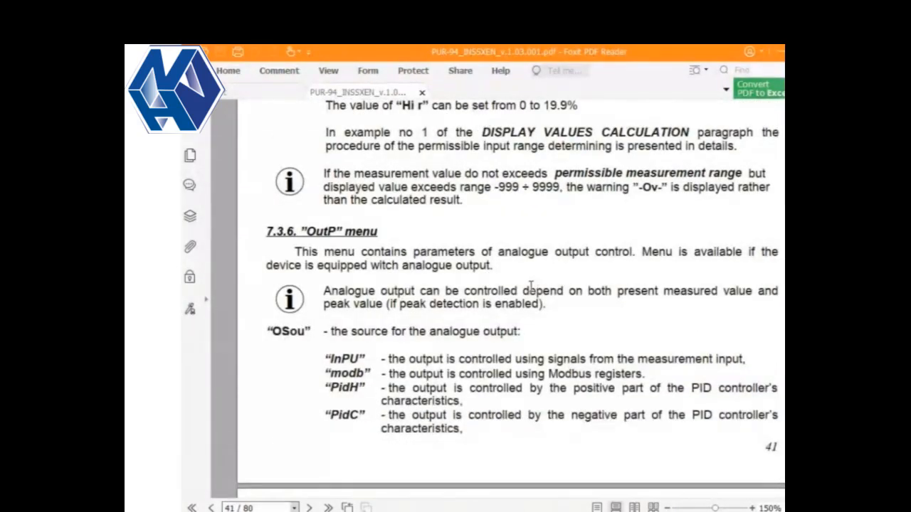
pyautogui.scroll(-1, 531, 285)
pyautogui.moveTo(325, 333); pyautogui.dragTo(645, 333)
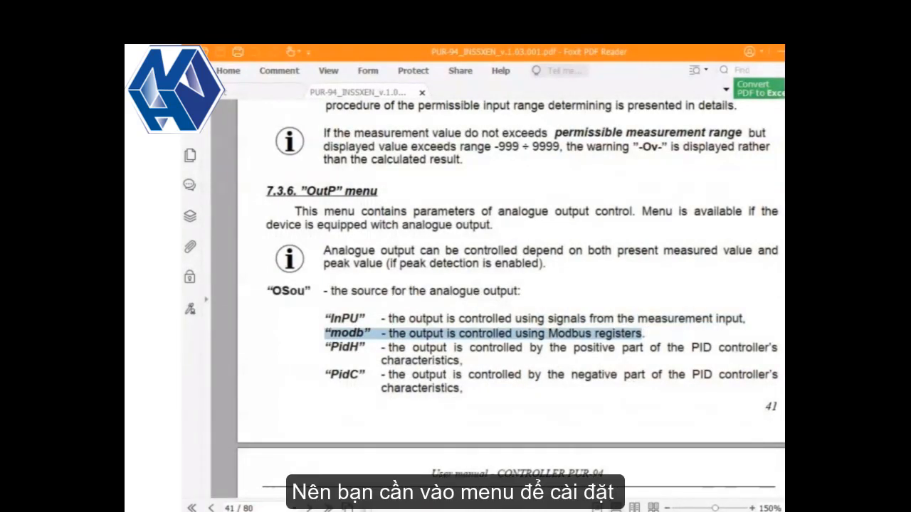
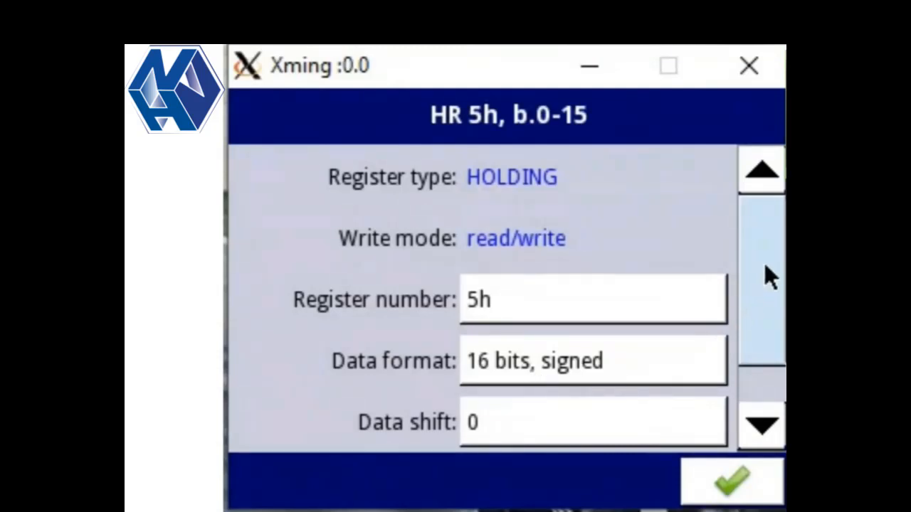
# Review the remaining settings of output register HR 5h and confirm output channel 1 of the slave device.
pyautogui.moveTo(764, 264); pyautogui.dragTo(767, 314)
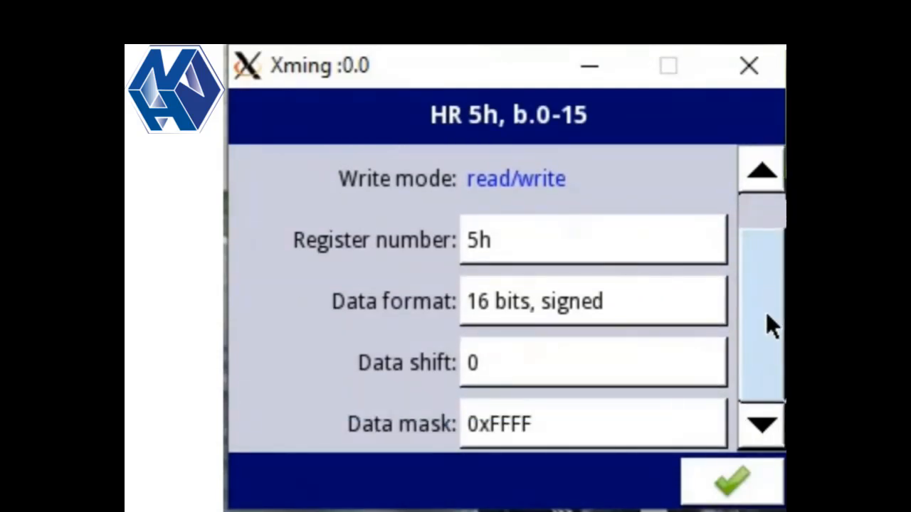
pyautogui.click(719, 483)
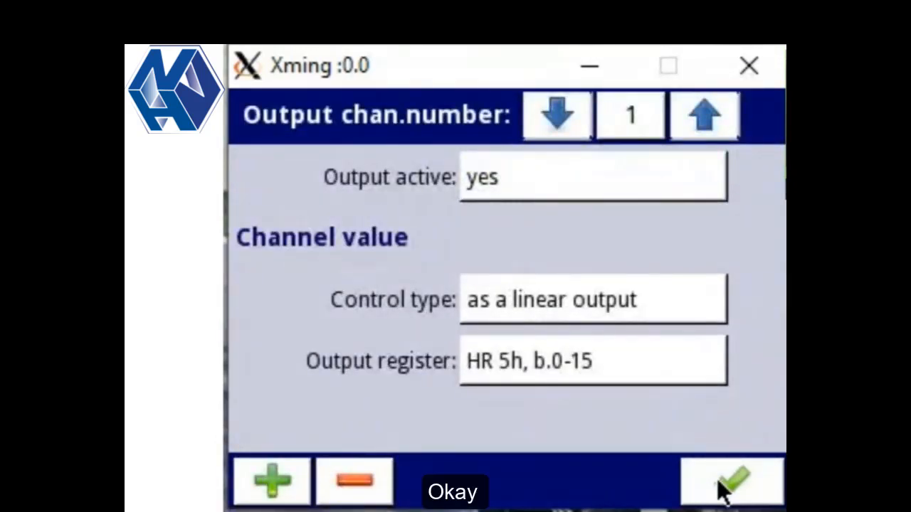
pyautogui.click(720, 490)
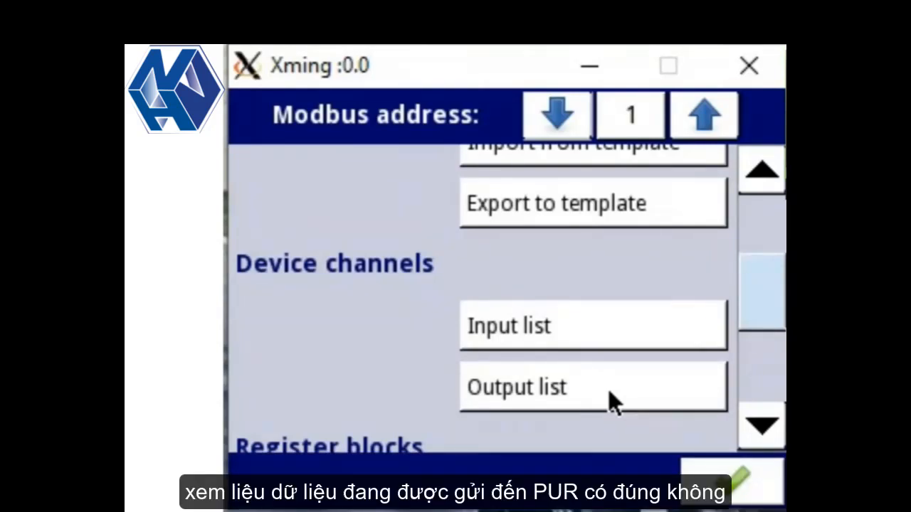
# Add a second input channel to the slave device and set its value register number to hexadecimal 5h.
pyautogui.click(507, 336)
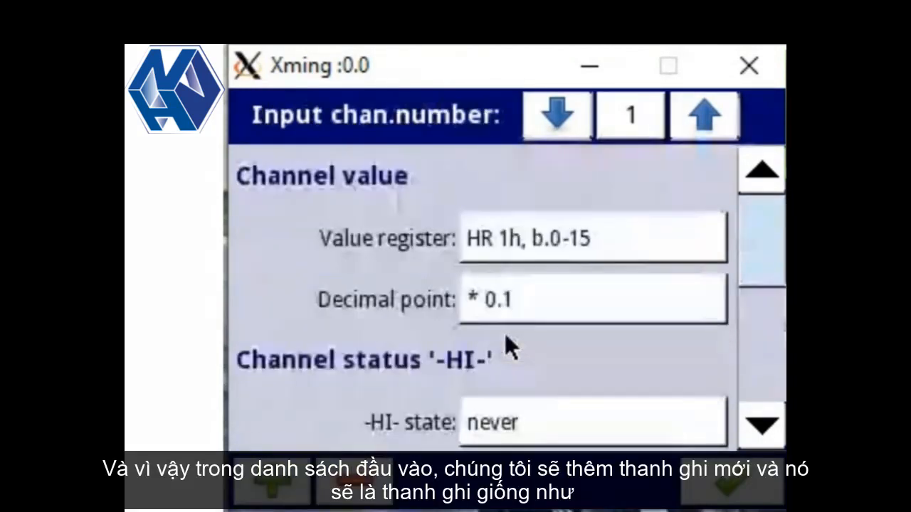
pyautogui.click(267, 488)
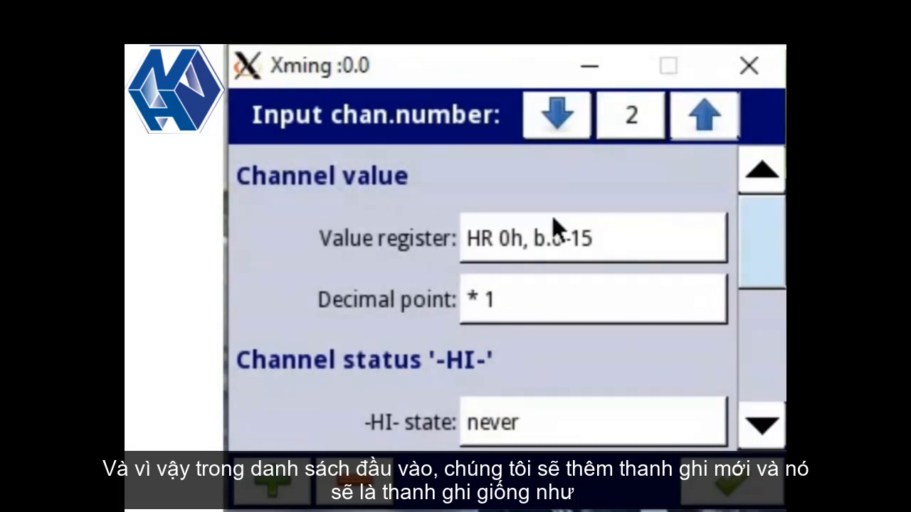
pyautogui.click(529, 240)
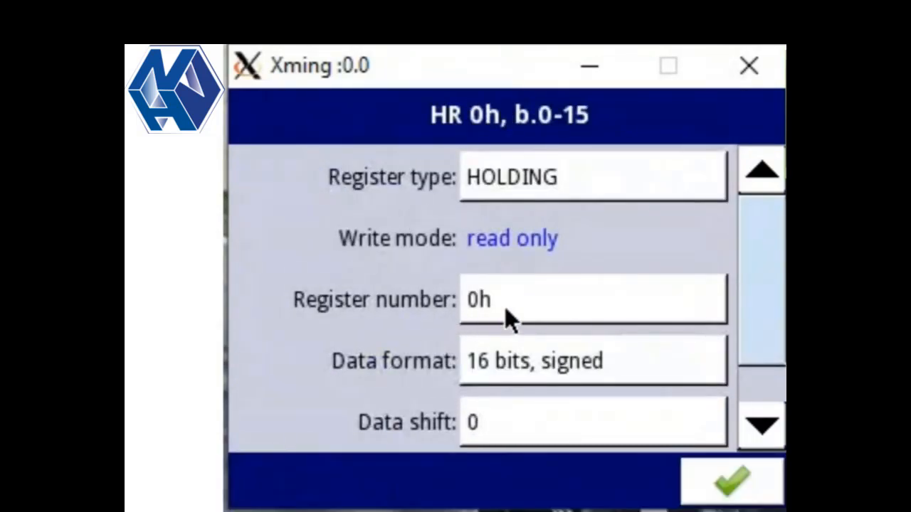
pyautogui.click(506, 310)
pyautogui.click(341, 479)
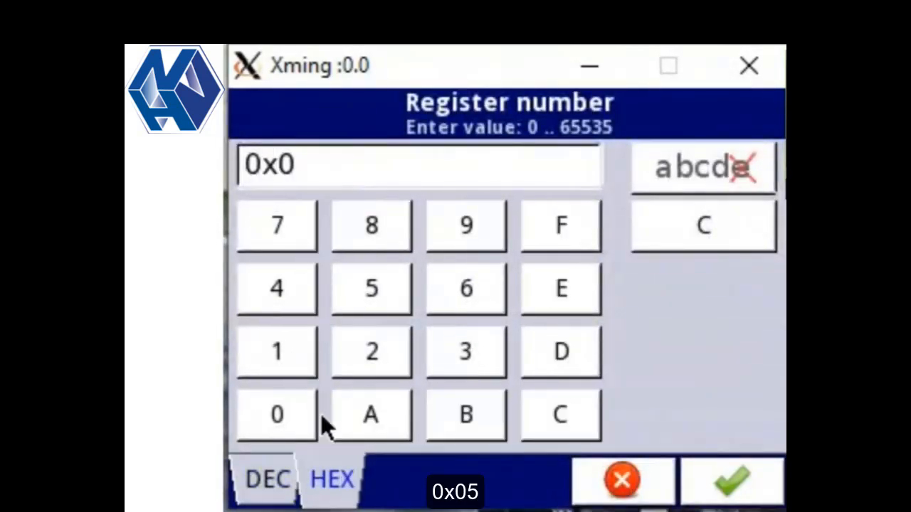
pyautogui.click(355, 288)
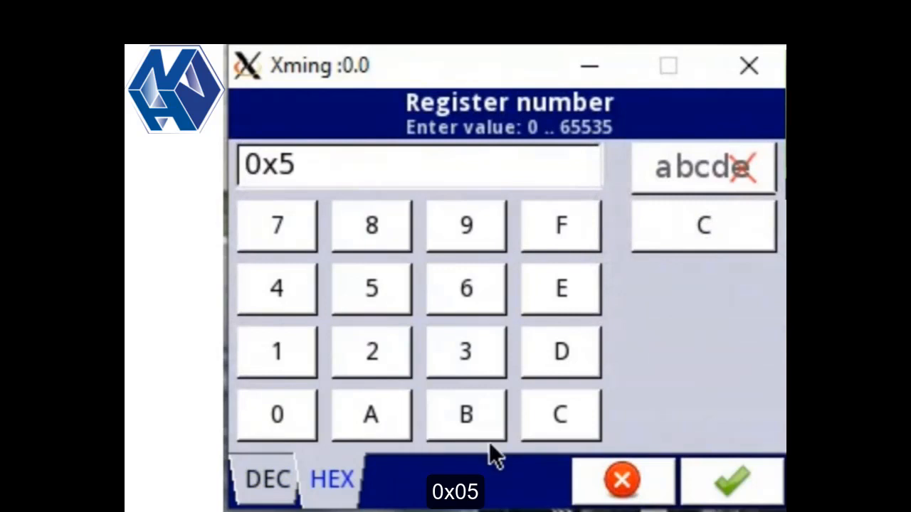
pyautogui.click(737, 487)
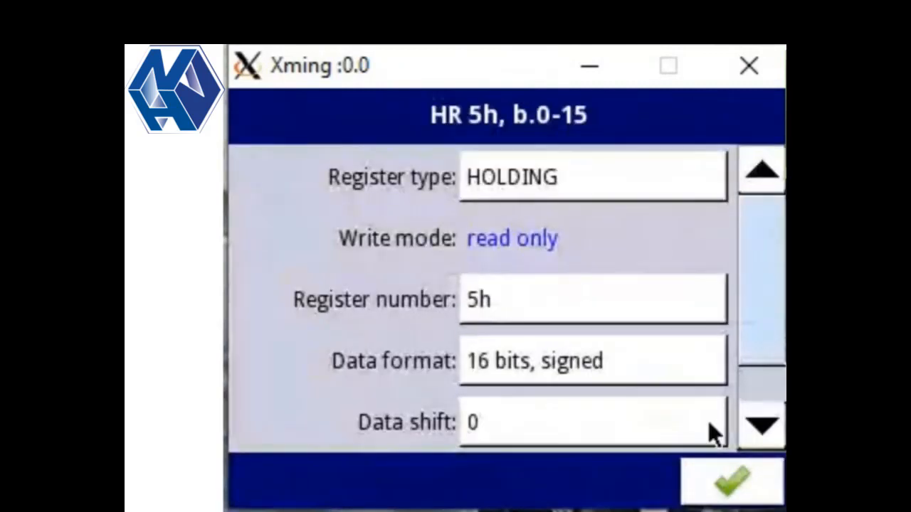
pyautogui.scroll(-1, 767, 278)
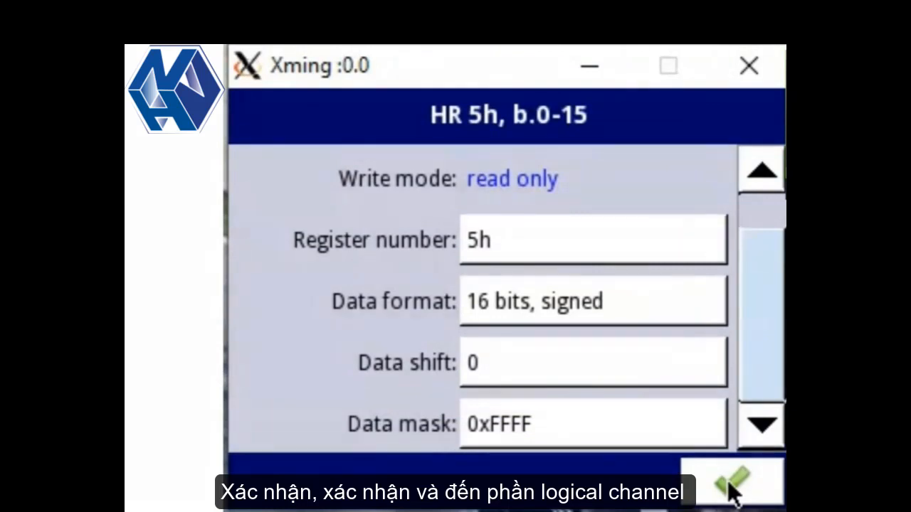
pyautogui.click(729, 483)
pyautogui.click(733, 488)
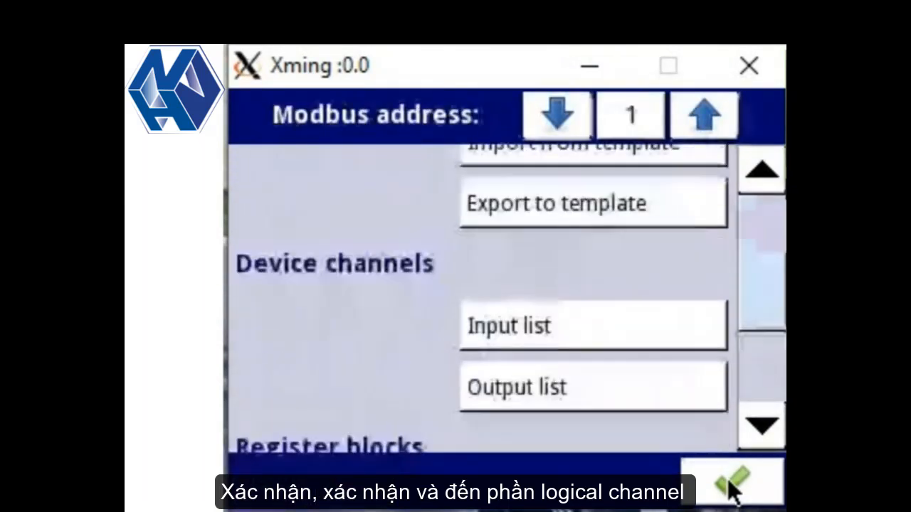
# Close the Modbus settings and review the port, slave device and device input of logical channel 1.
pyautogui.click(726, 487)
pyautogui.click(752, 471)
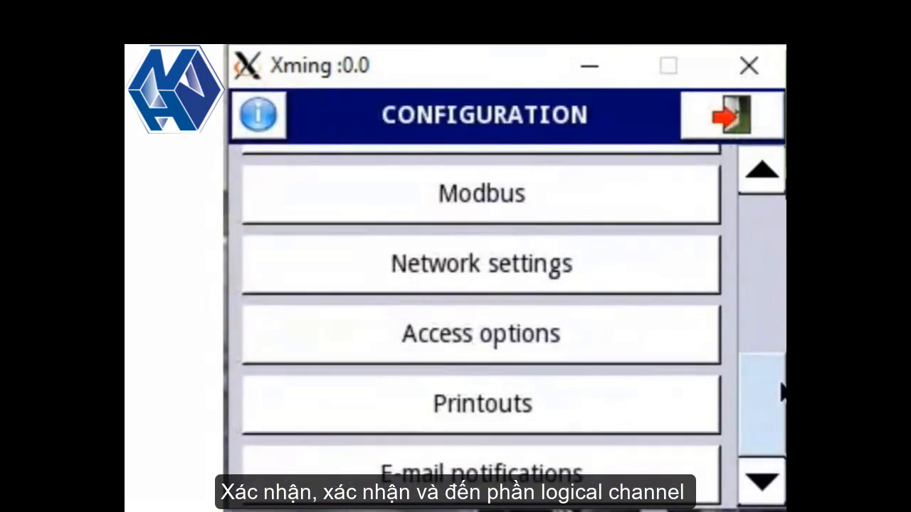
pyautogui.moveTo(769, 401); pyautogui.dragTo(775, 203)
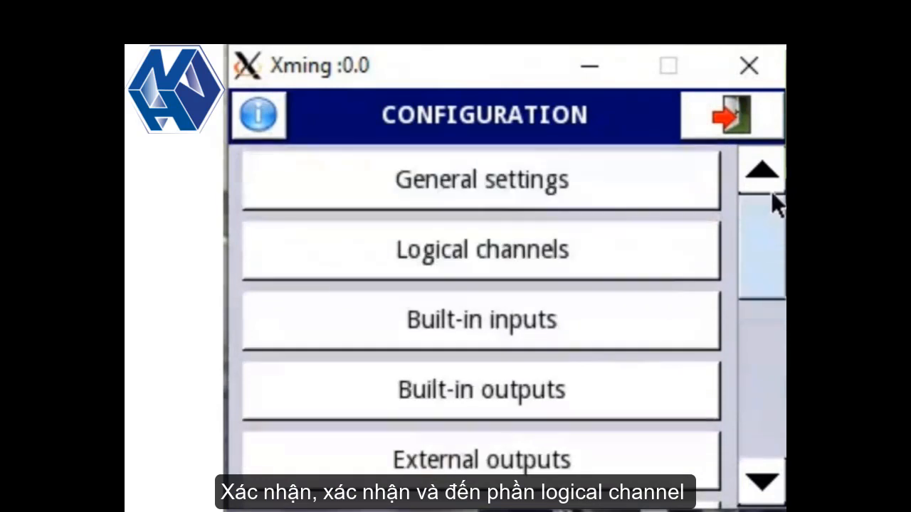
pyautogui.click(573, 254)
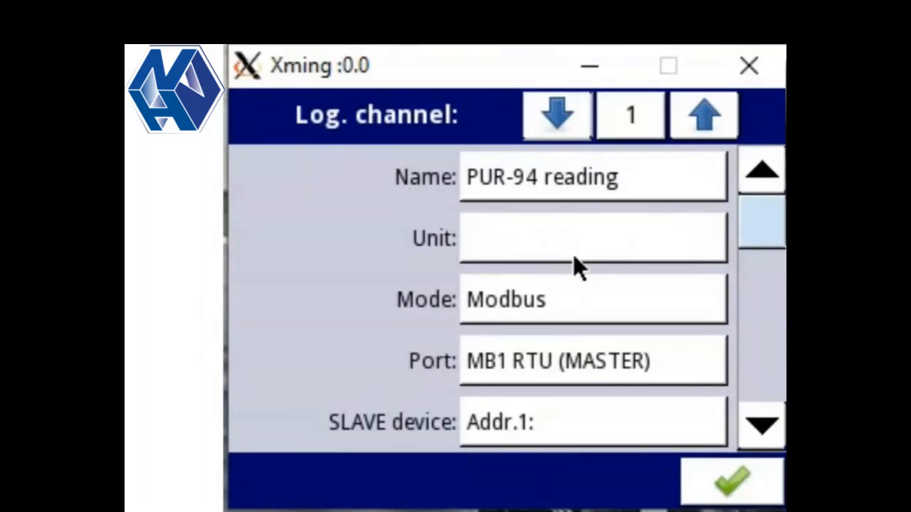
pyautogui.moveTo(765, 238); pyautogui.dragTo(766, 262)
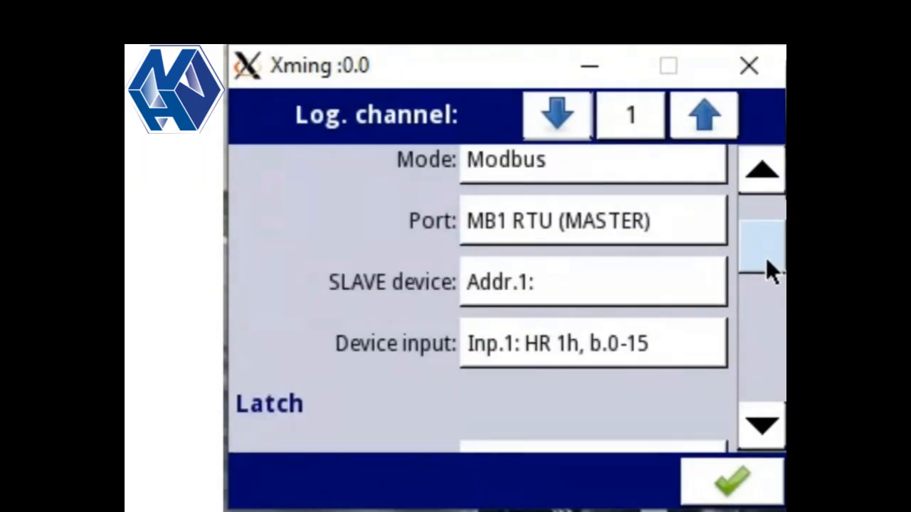
pyautogui.moveTo(766, 261); pyautogui.dragTo(726, 337)
# Rename logical channel 2 as "mA output state".
pyautogui.click(730, 118)
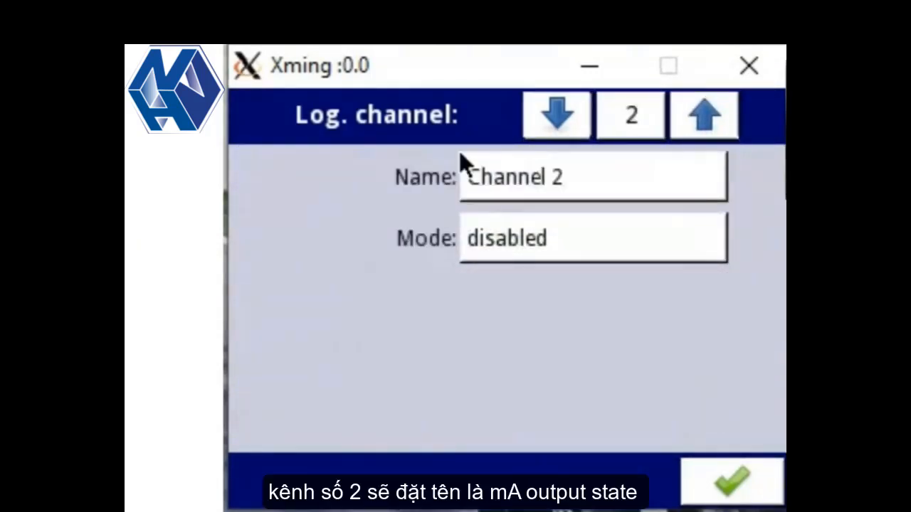
pyautogui.click(560, 178)
pyautogui.moveTo(344, 114); pyautogui.dragTo(239, 115)
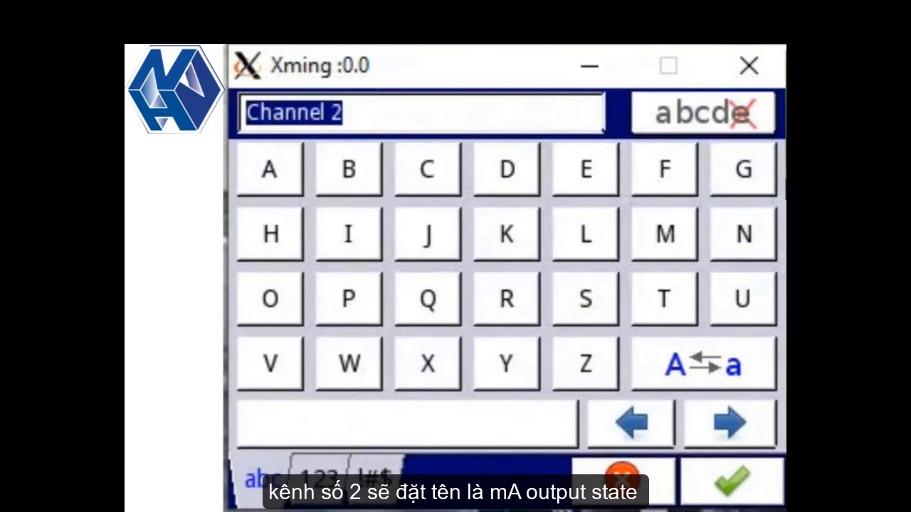
pyautogui.write('mA output state')
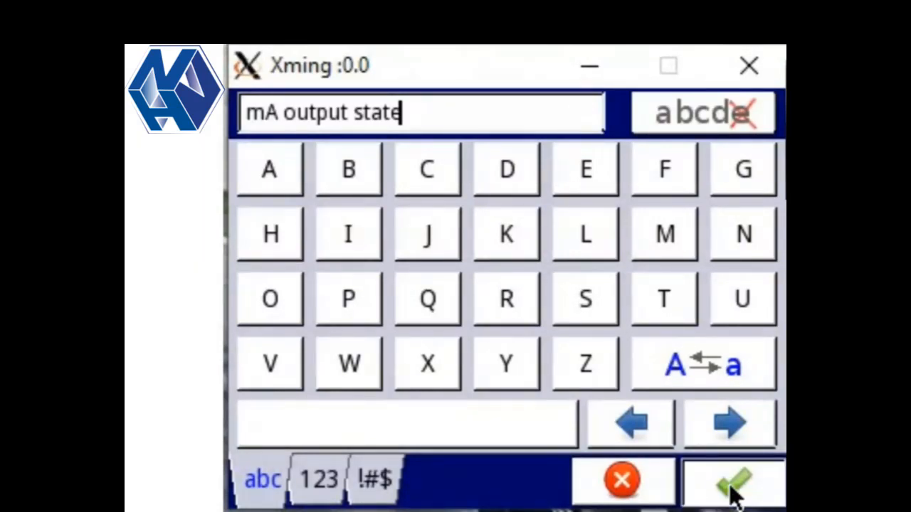
pyautogui.click(731, 487)
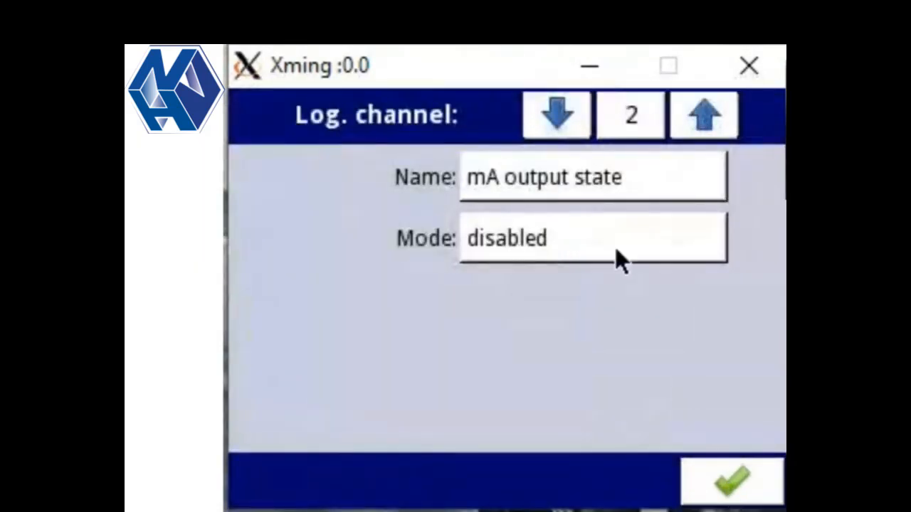
# Set logical channel 2 to Modbus mode with Inp.2: HR 5h, b.0-15 as its device input.
pyautogui.click(556, 240)
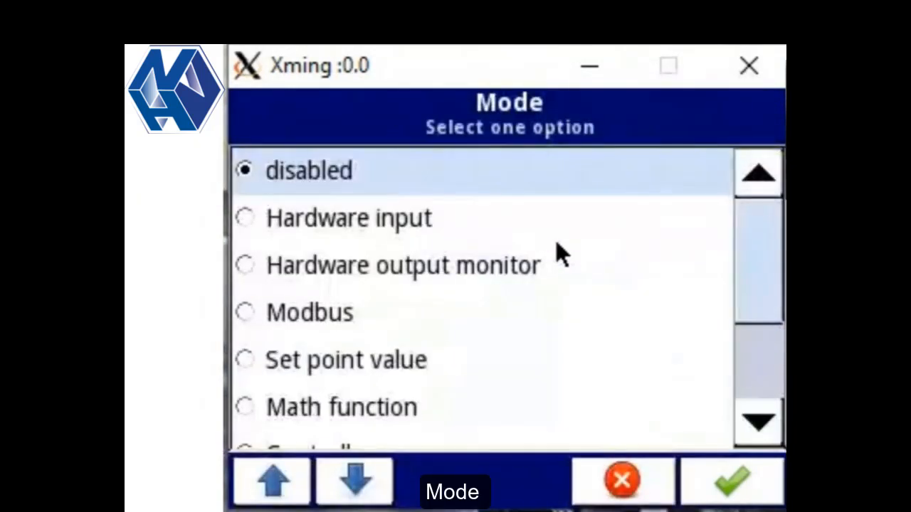
pyautogui.click(278, 317)
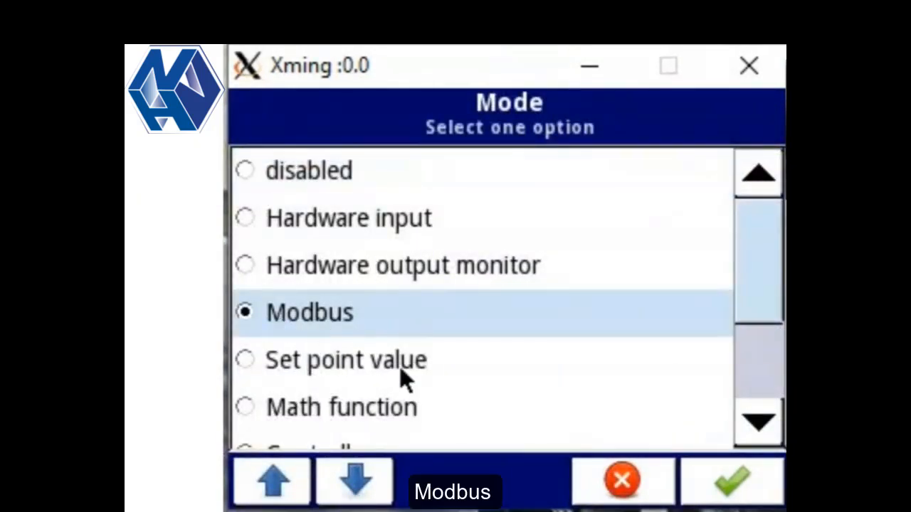
pyautogui.click(735, 488)
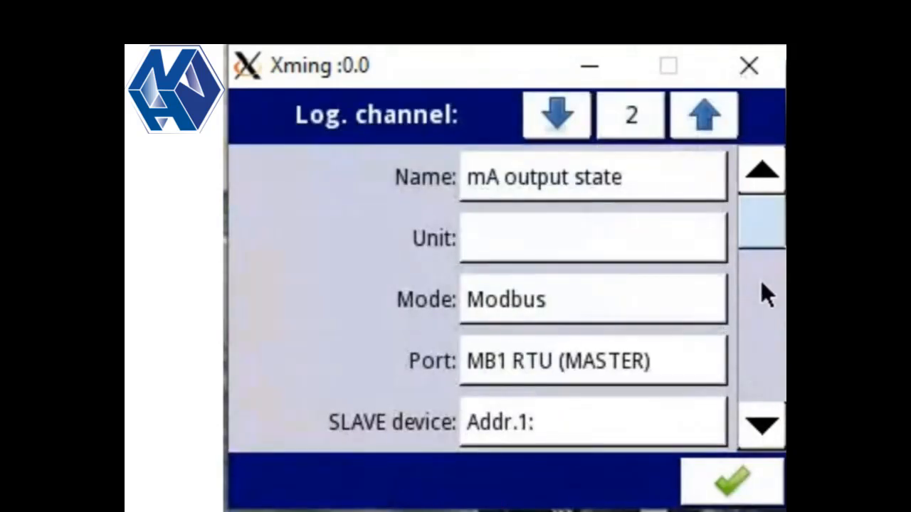
pyautogui.moveTo(761, 221); pyautogui.dragTo(762, 238)
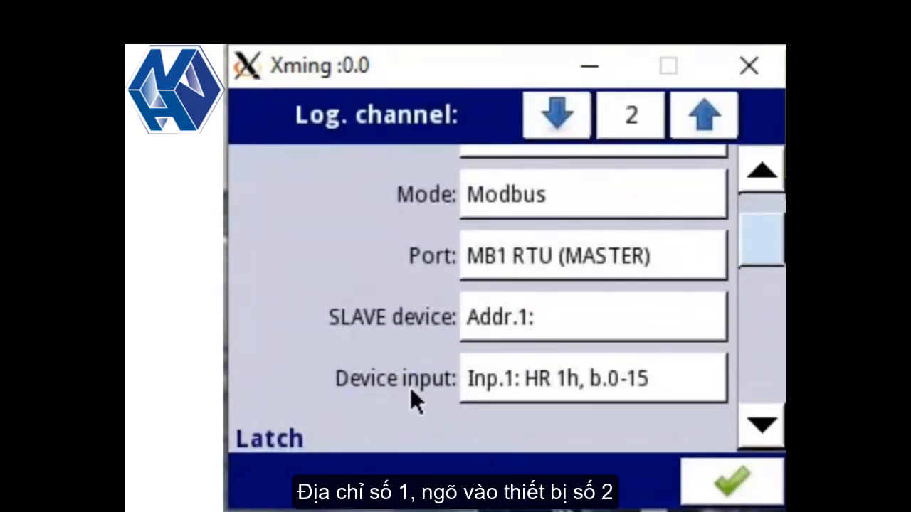
pyautogui.click(519, 379)
pyautogui.click(277, 219)
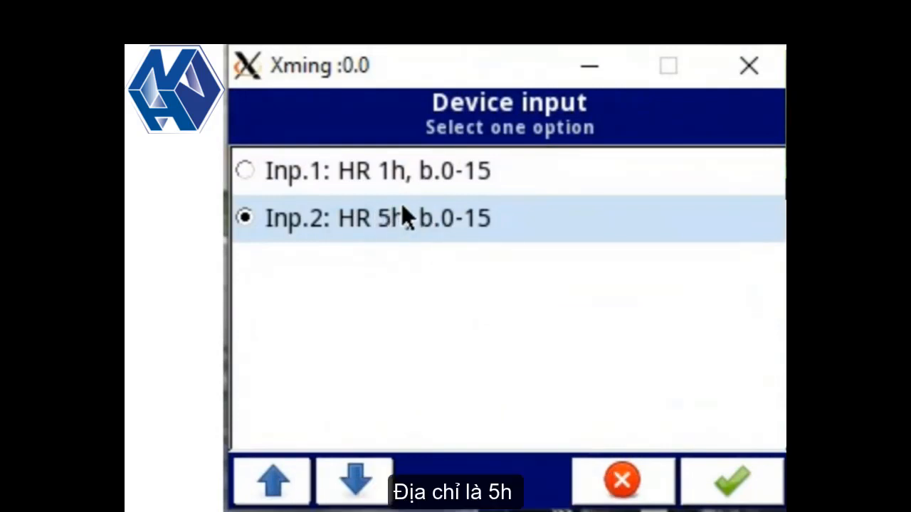
pyautogui.click(708, 479)
pyautogui.moveTo(754, 245); pyautogui.dragTo(747, 347)
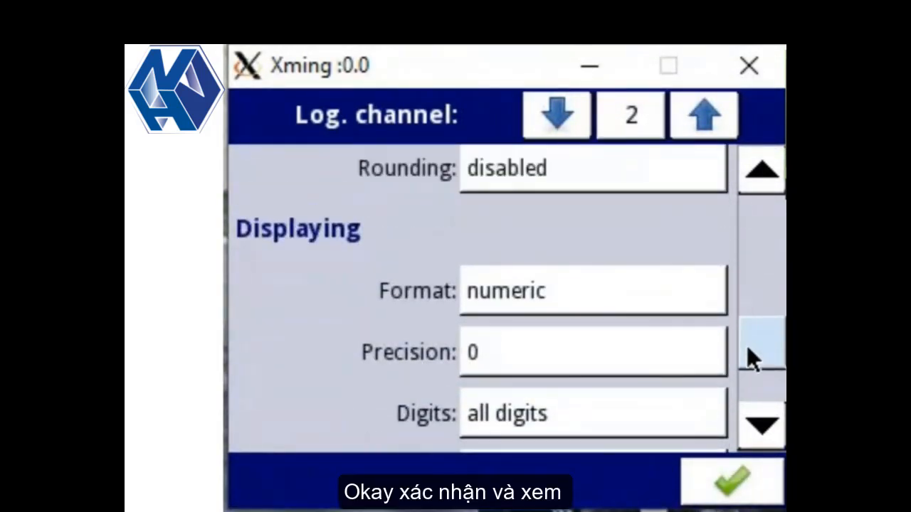
pyautogui.click(733, 482)
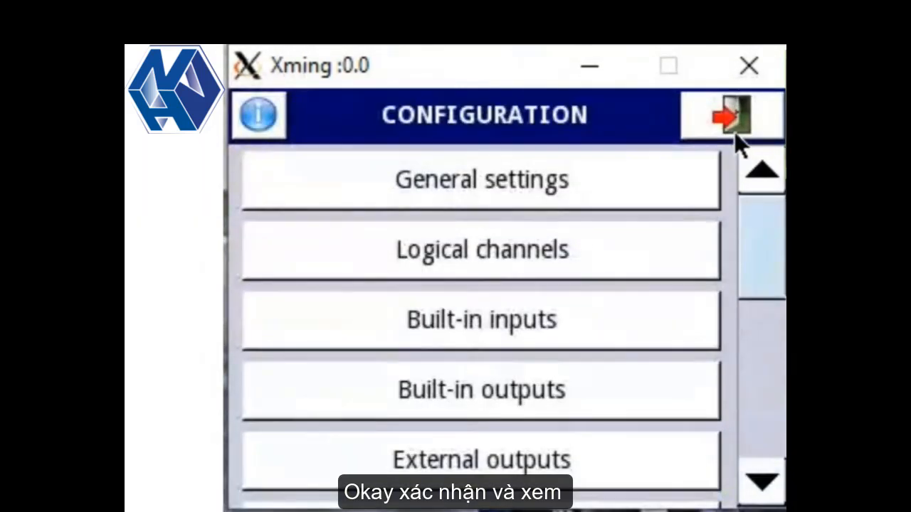
# Leave the device configuration and return to the Group 1 channel display.
pyautogui.click(733, 131)
pyautogui.click(731, 128)
pyautogui.click(602, 356)
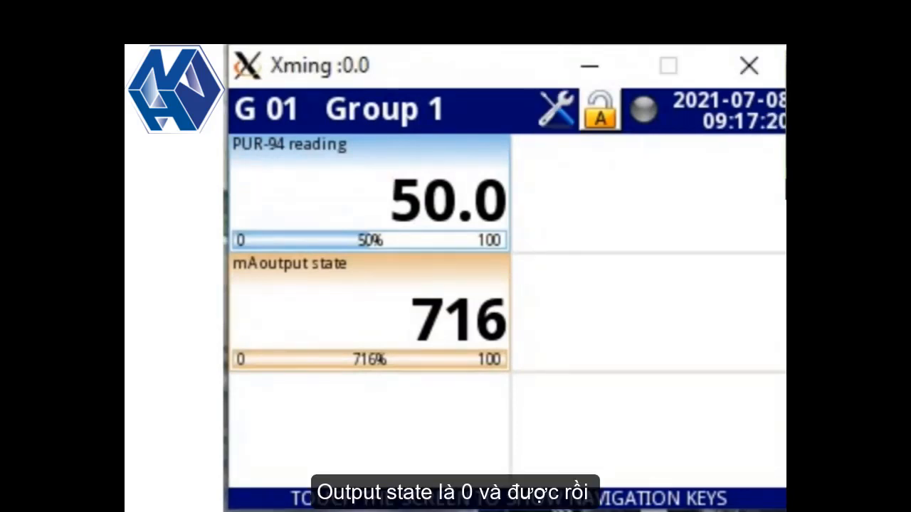
# In the external outputs configuration, set the source of external output 1 to Log.ch. 3:"Channel 3".
pyautogui.click(612, 367)
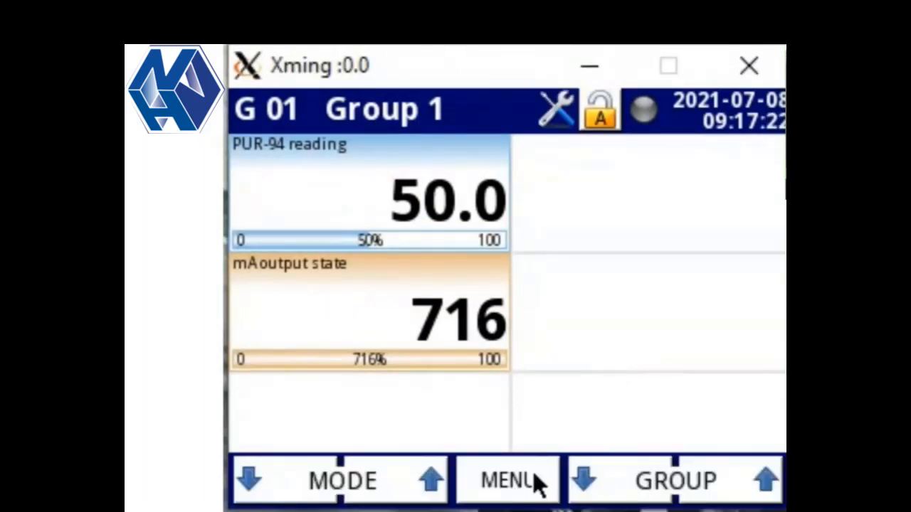
pyautogui.click(539, 481)
pyautogui.click(486, 227)
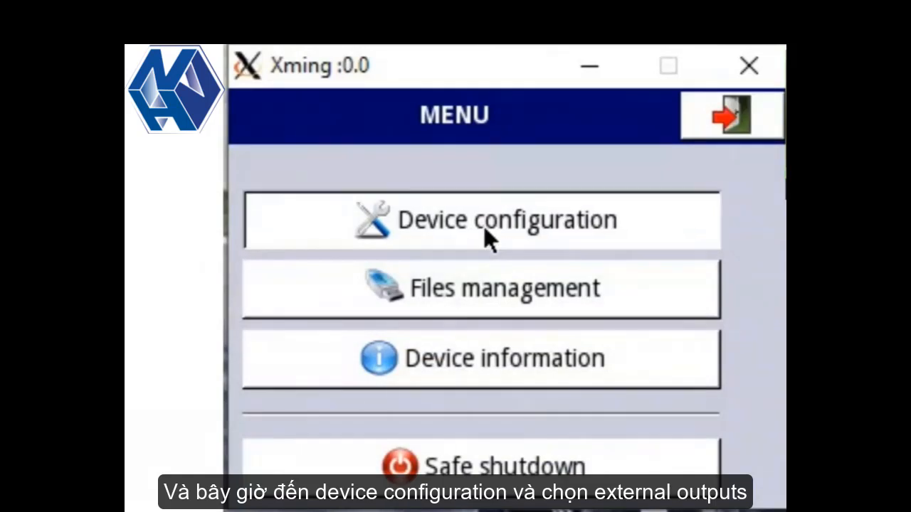
pyautogui.scroll(-2, 754, 277)
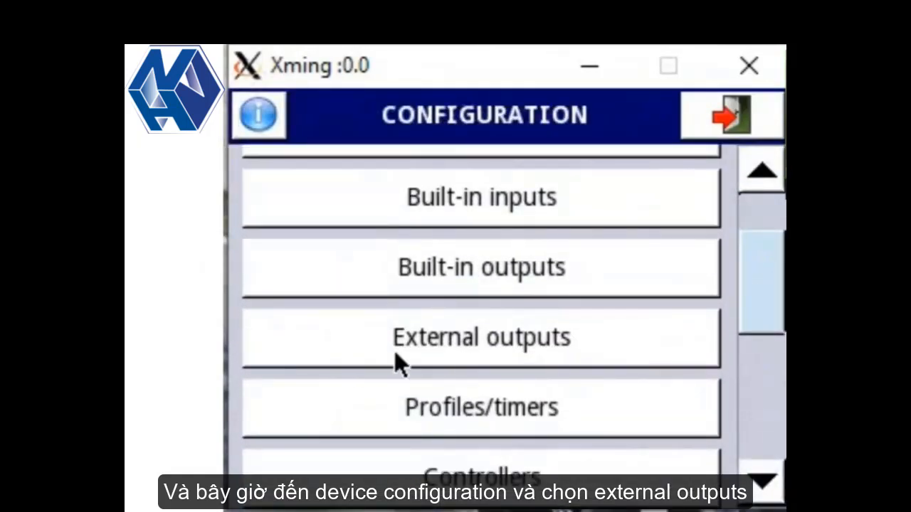
pyautogui.click(609, 348)
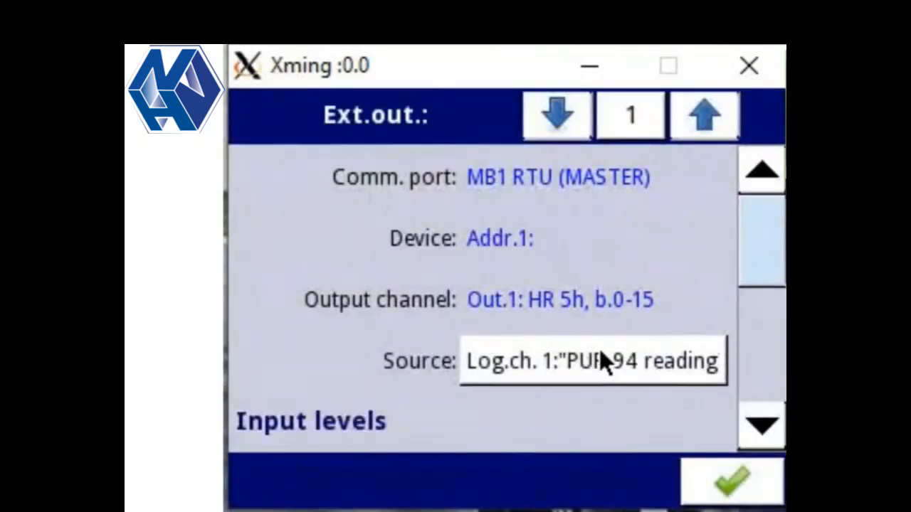
pyautogui.moveTo(771, 211); pyautogui.dragTo(770, 236)
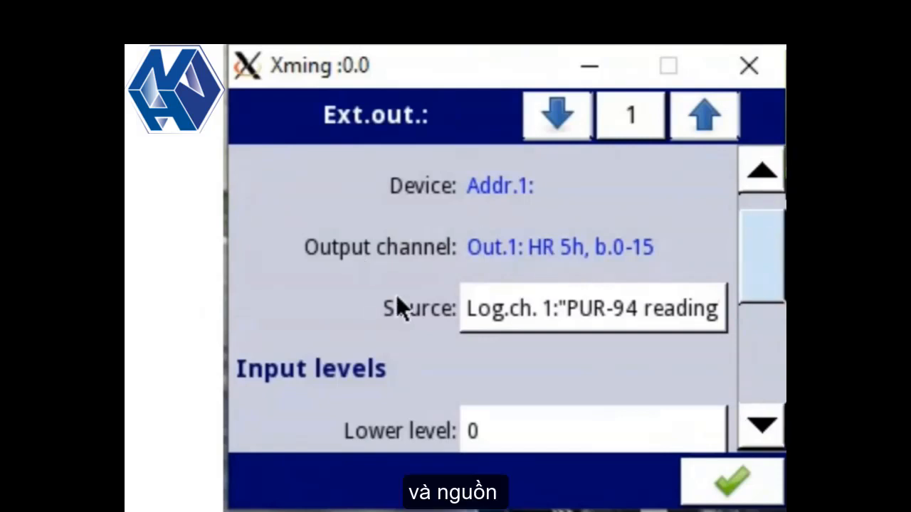
pyautogui.click(562, 313)
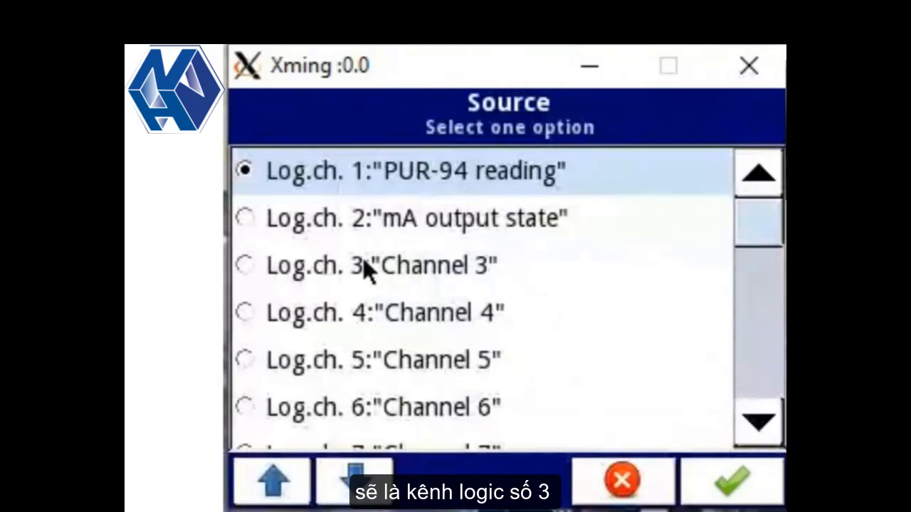
pyautogui.click(276, 271)
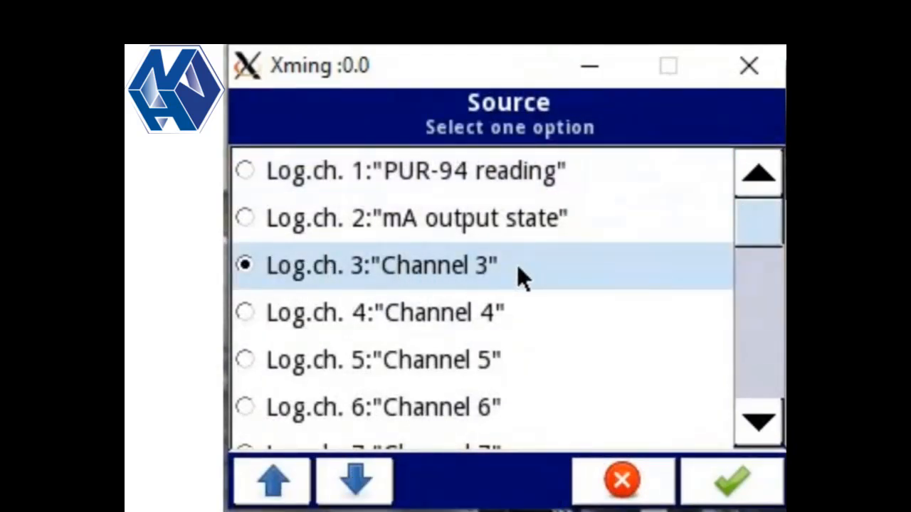
pyautogui.click(722, 485)
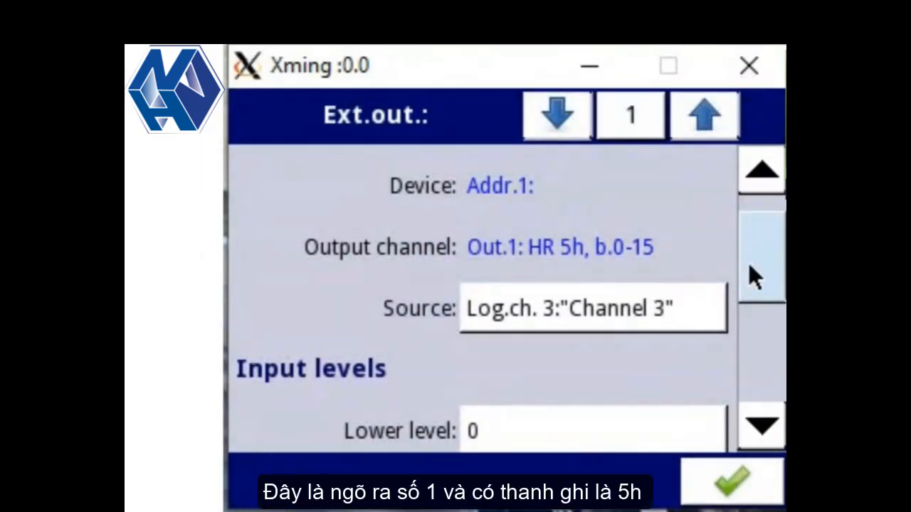
# Set the input levels of external output 1 to a lower level of 4 and an upper level of 20.
pyautogui.moveTo(749, 264); pyautogui.dragTo(762, 296)
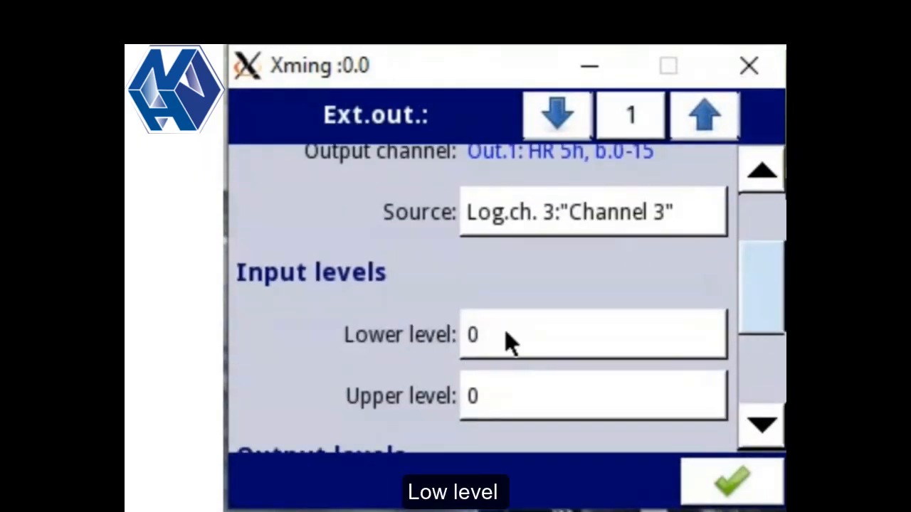
pyautogui.scroll(-1, 770, 278)
pyautogui.click(546, 285)
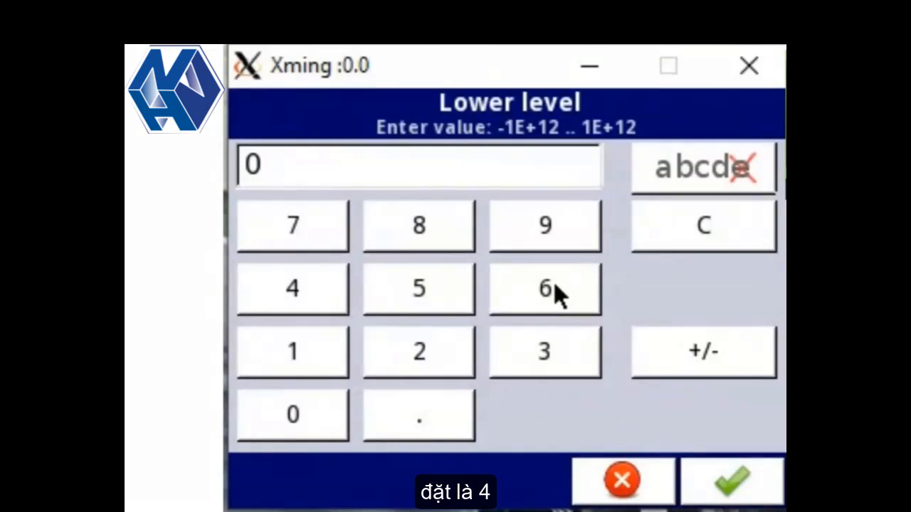
pyautogui.write('4')
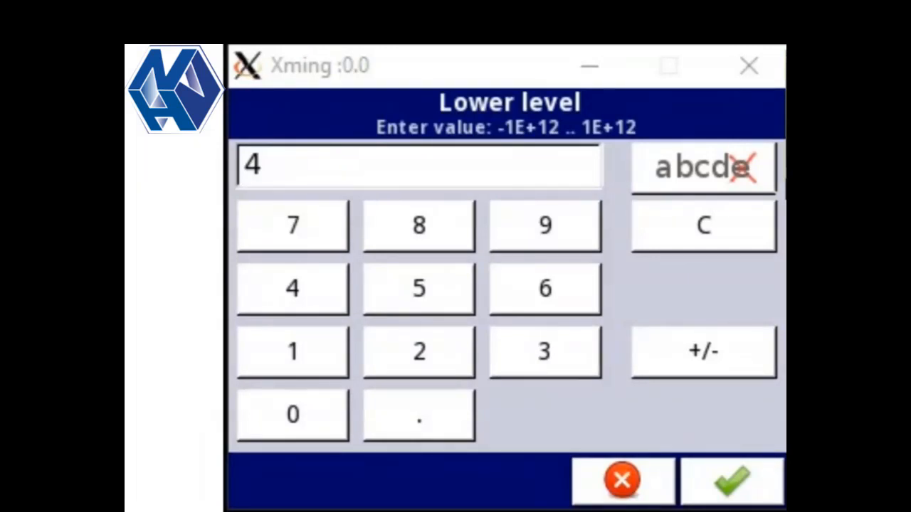
pyautogui.click(726, 473)
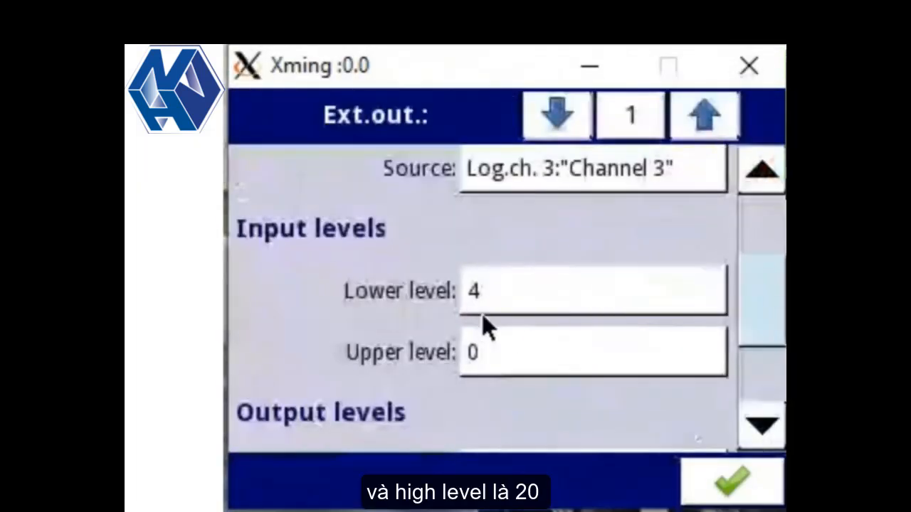
pyautogui.click(539, 343)
pyautogui.write('20')
pyautogui.press('Return')
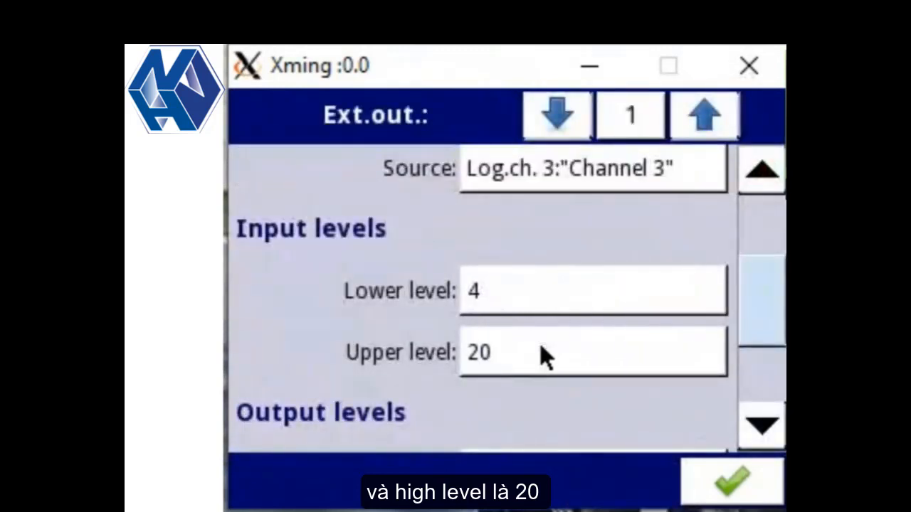
# Set the output levels of external output 1 to lower 4 and upper 20, and confirm the external output settings.
pyautogui.moveTo(760, 299); pyautogui.dragTo(757, 351)
pyautogui.click(498, 311)
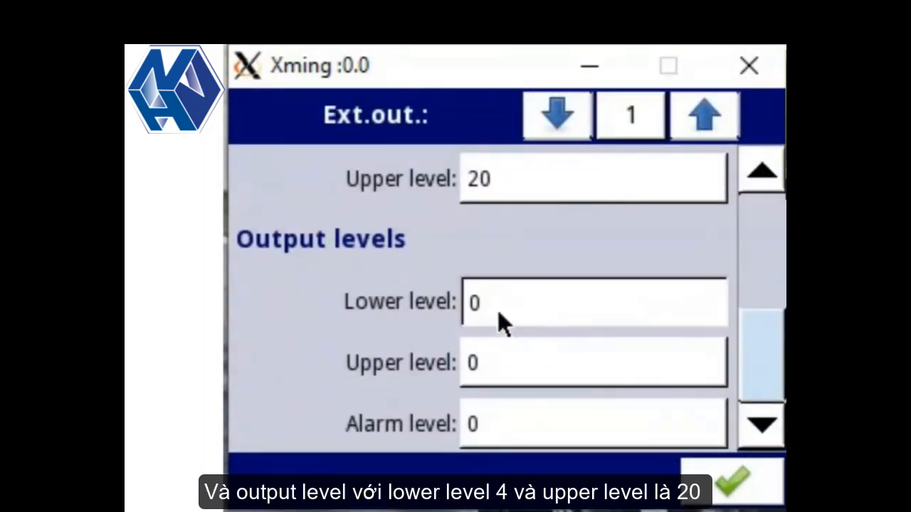
pyautogui.write('4')
pyautogui.press('Return')
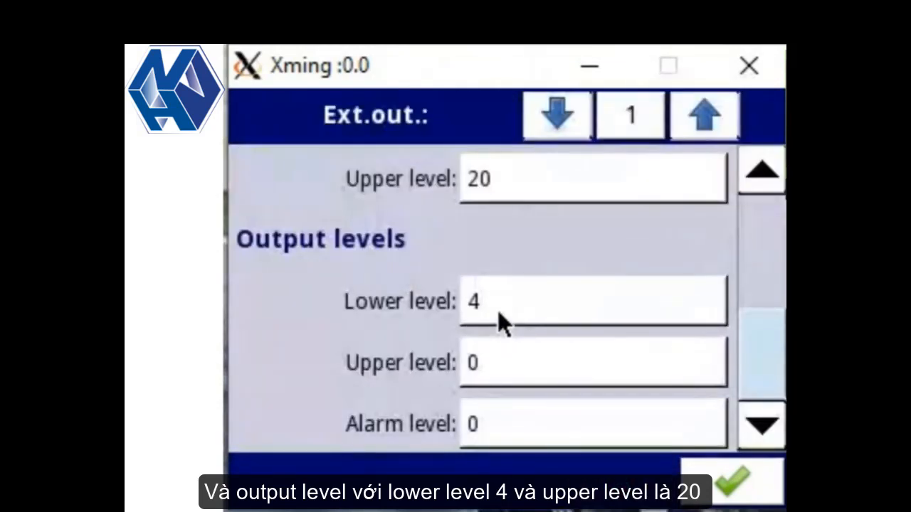
pyautogui.click(538, 363)
pyautogui.write('20')
pyautogui.press('Return')
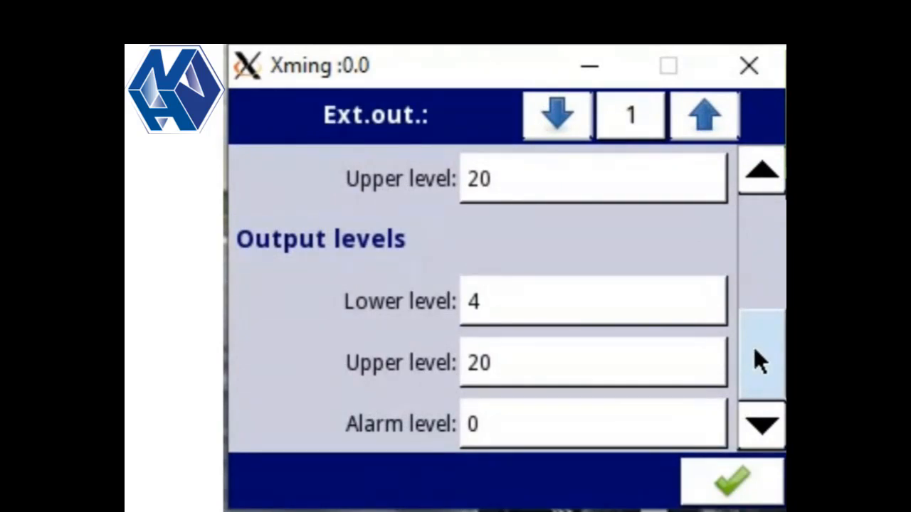
pyautogui.moveTo(756, 356); pyautogui.dragTo(770, 340)
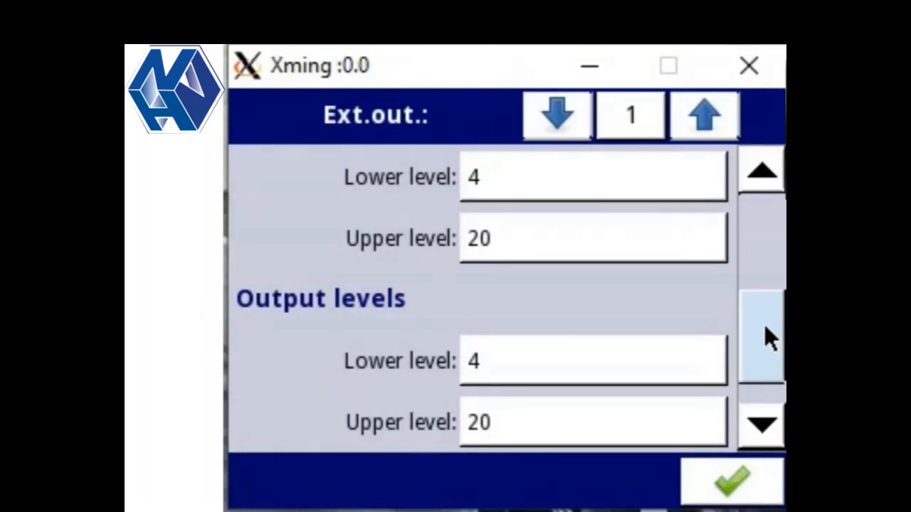
pyautogui.moveTo(764, 325); pyautogui.dragTo(766, 222)
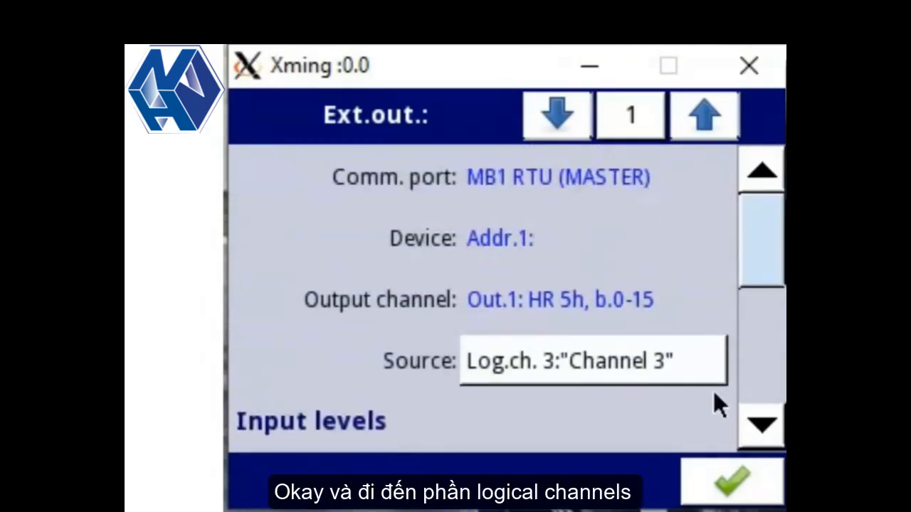
pyautogui.click(715, 463)
# Rename logical channel 3 as "mA output set point".
pyautogui.moveTo(749, 288); pyautogui.dragTo(758, 256)
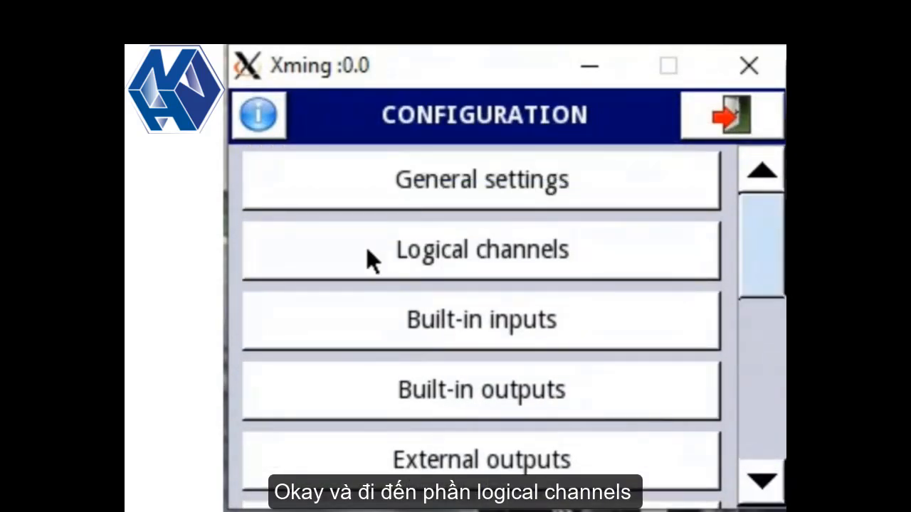
pyautogui.click(642, 244)
pyautogui.click(715, 121)
pyautogui.click(715, 119)
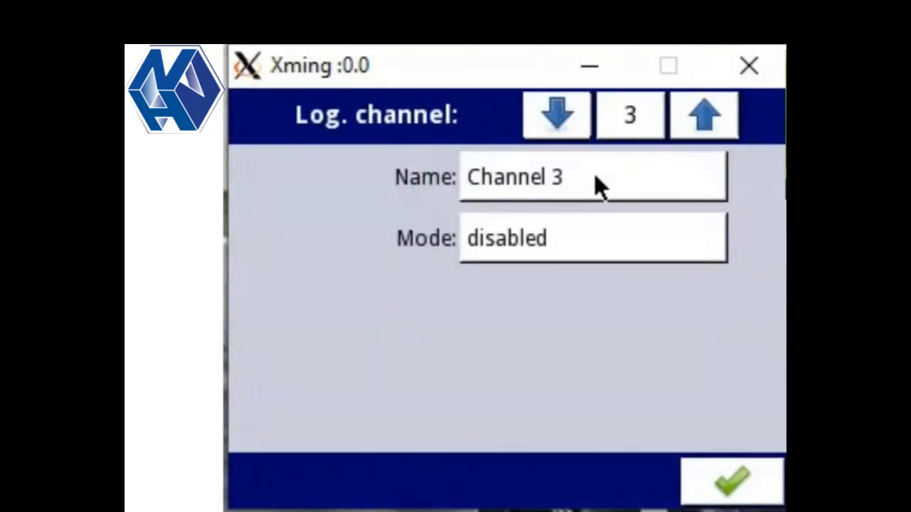
pyautogui.click(594, 178)
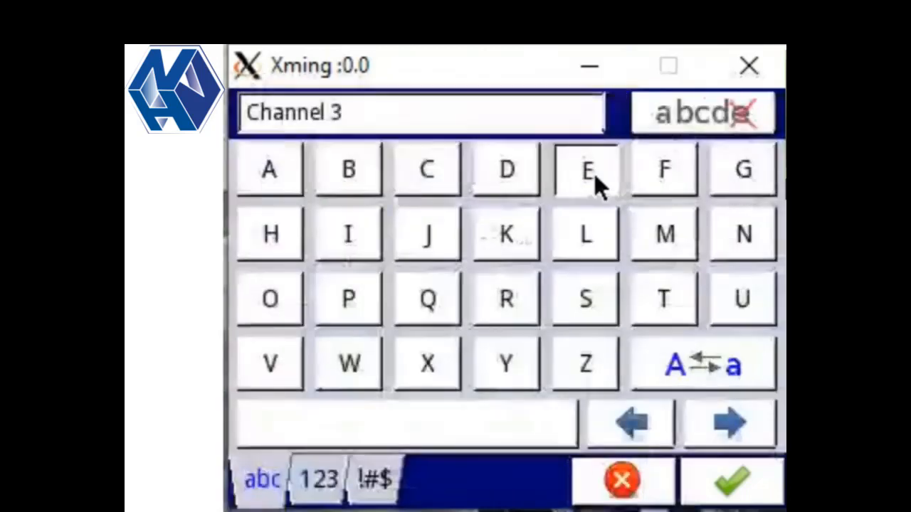
pyautogui.click(595, 175)
pyautogui.press('BackSpace')
pyautogui.press('BackSpace')
pyautogui.press('BackSpace')
pyautogui.press('BackSpace')
pyautogui.press('BackSpace')
pyautogui.press('BackSpace')
pyautogui.press('BackSpace')
pyautogui.press('BackSpace')
pyautogui.press('BackSpace')
pyautogui.press('BackSpace')
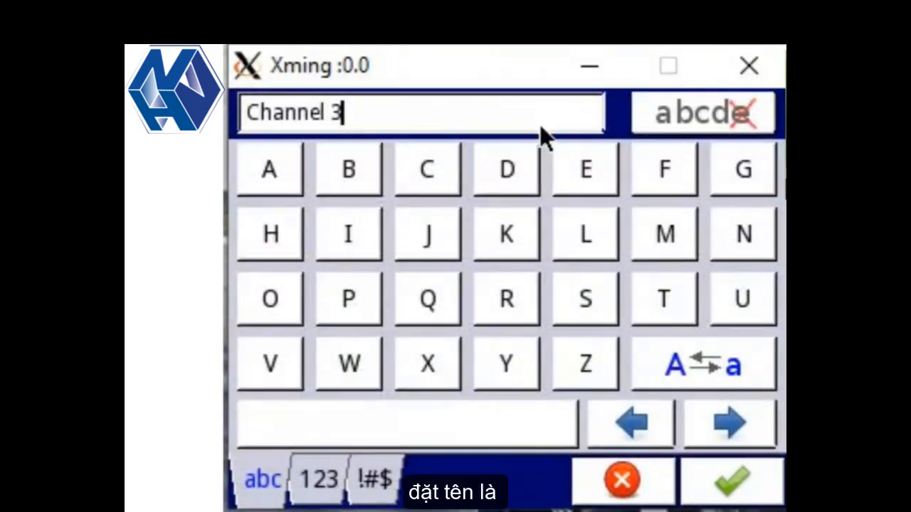
pyautogui.write('m')
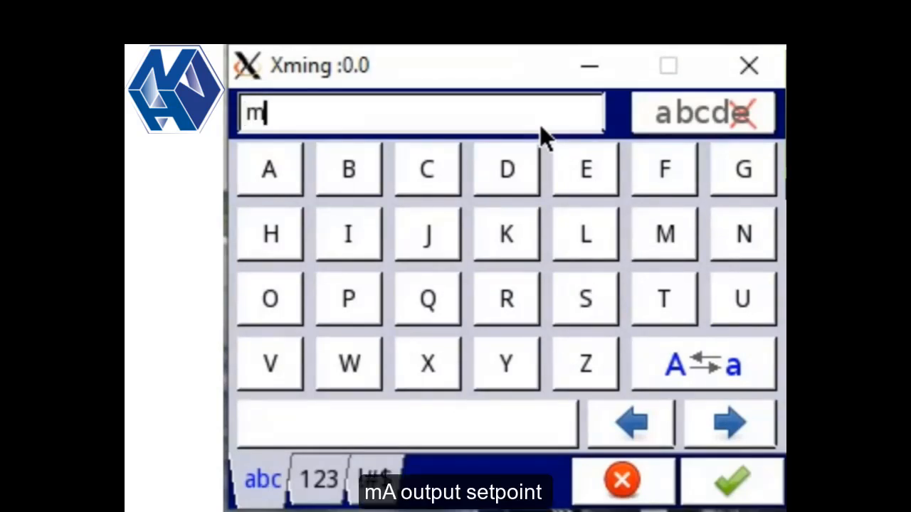
pyautogui.write('A output set point')
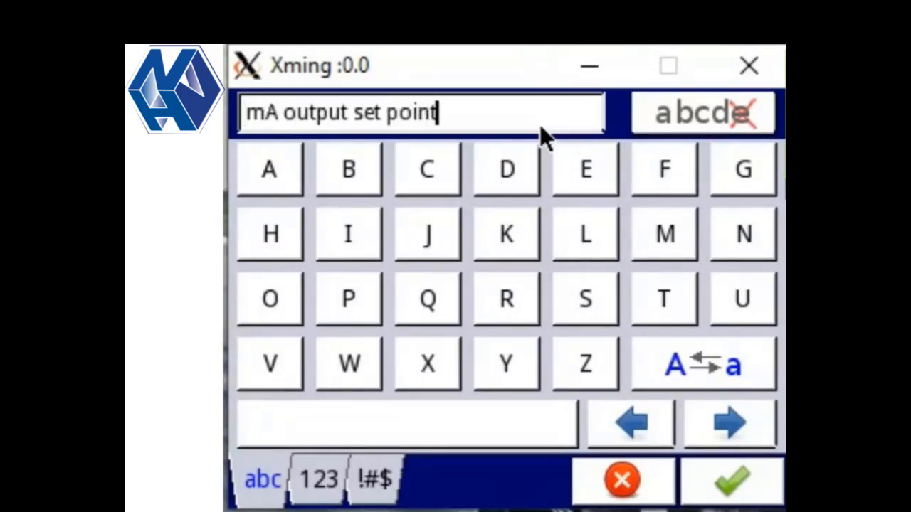
pyautogui.click(734, 481)
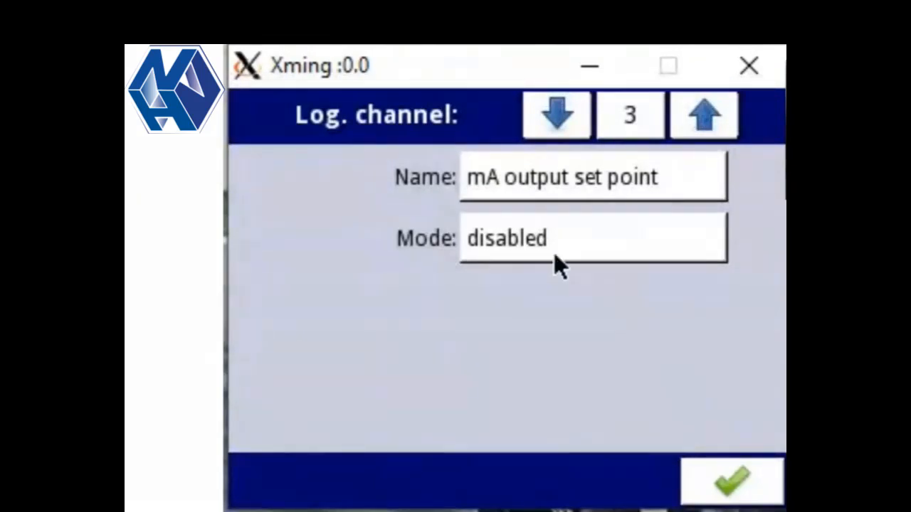
# Set logical channel 3 to Set point value mode and enable its edit button.
pyautogui.click(514, 243)
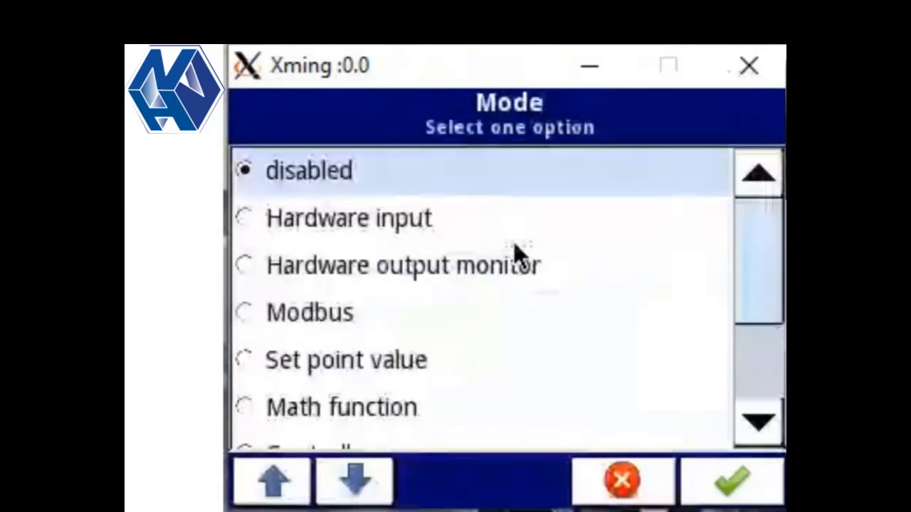
pyautogui.click(250, 368)
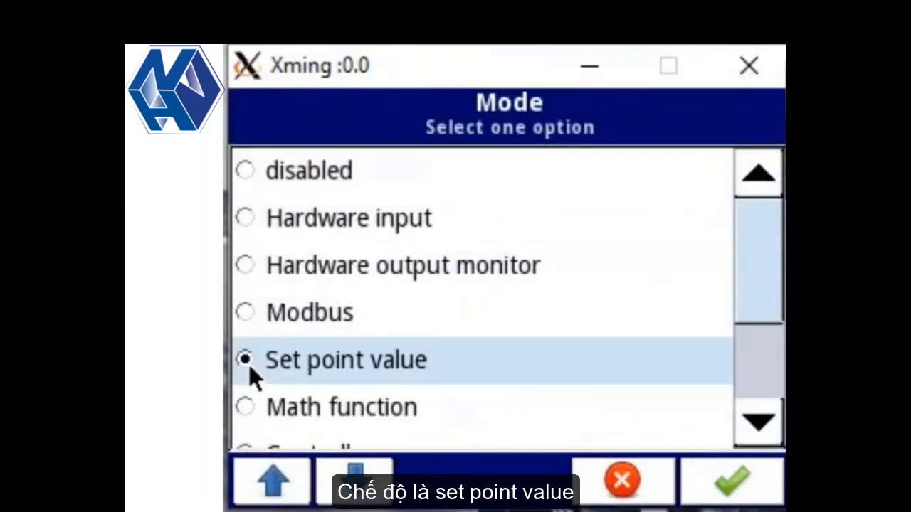
pyautogui.click(745, 475)
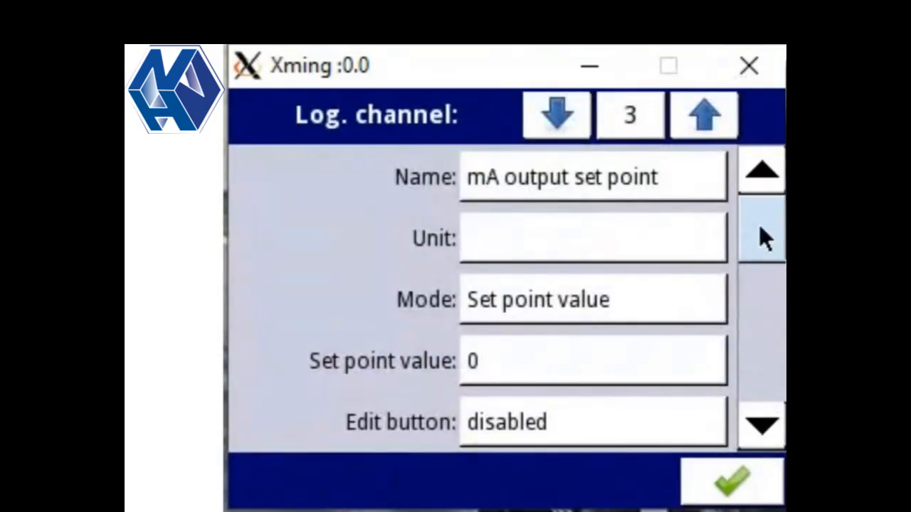
pyautogui.scroll(-1, 758, 224)
pyautogui.click(506, 396)
pyautogui.click(313, 217)
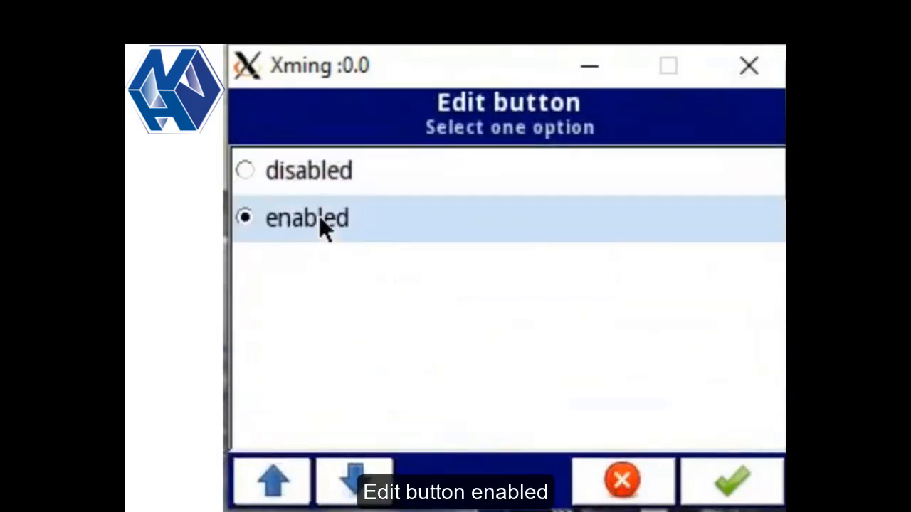
pyautogui.click(756, 470)
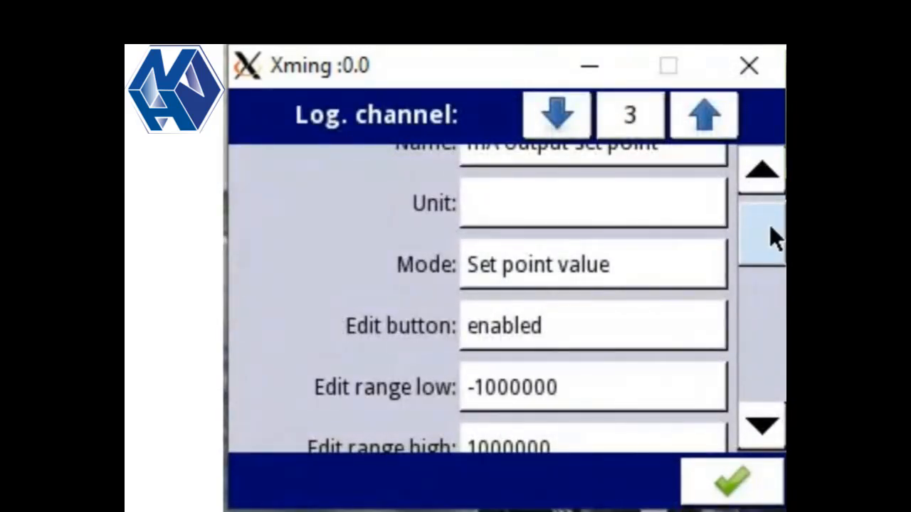
# Set the edit range of logical channel 3 to low 4 and high 20, and confirm the channel settings.
pyautogui.scroll(-3, 769, 227)
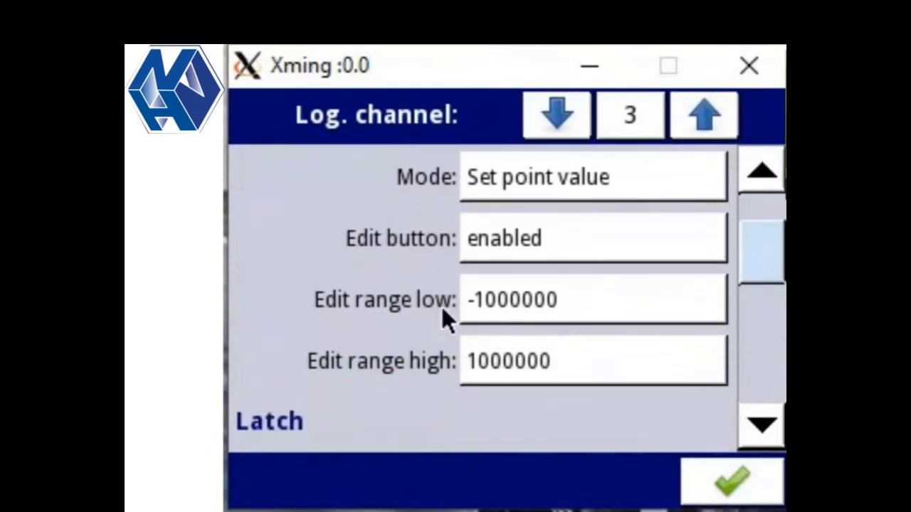
pyautogui.click(554, 299)
pyautogui.write('4')
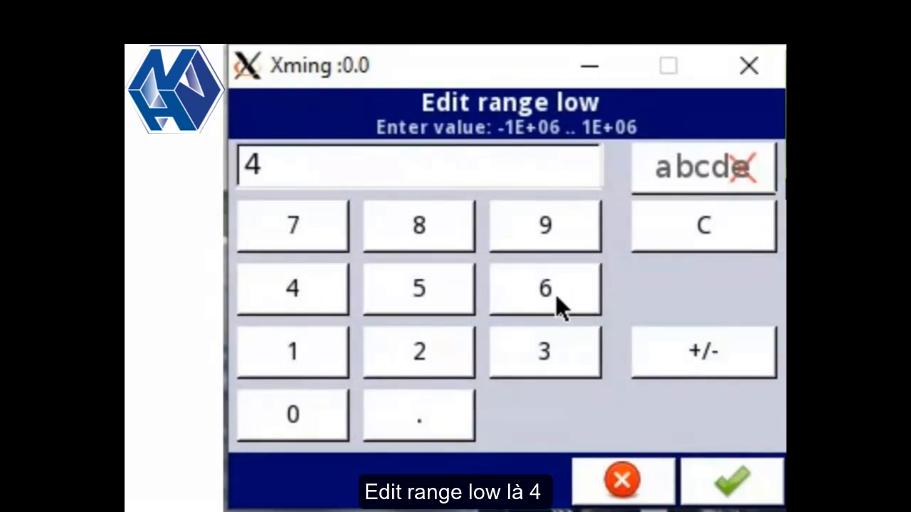
pyautogui.press('Return')
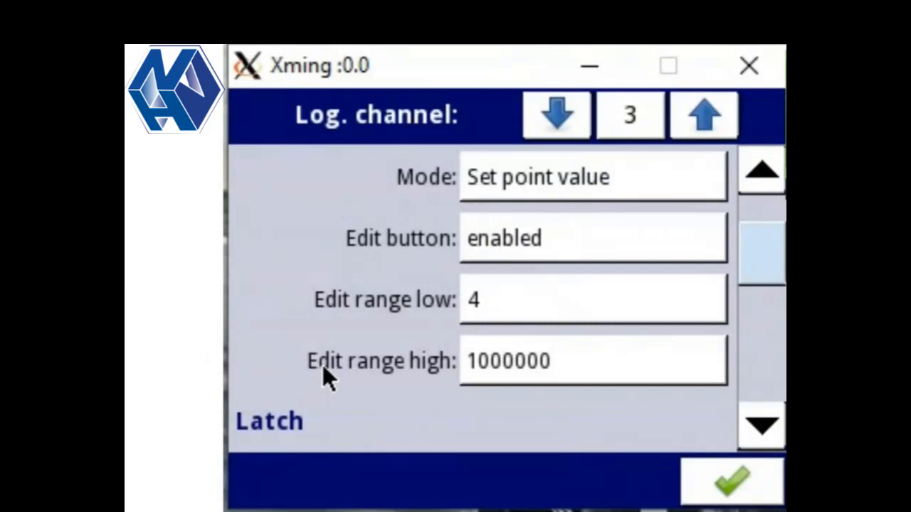
pyautogui.click(514, 362)
pyautogui.press('BackSpace')
pyautogui.write('20')
pyautogui.press('Return')
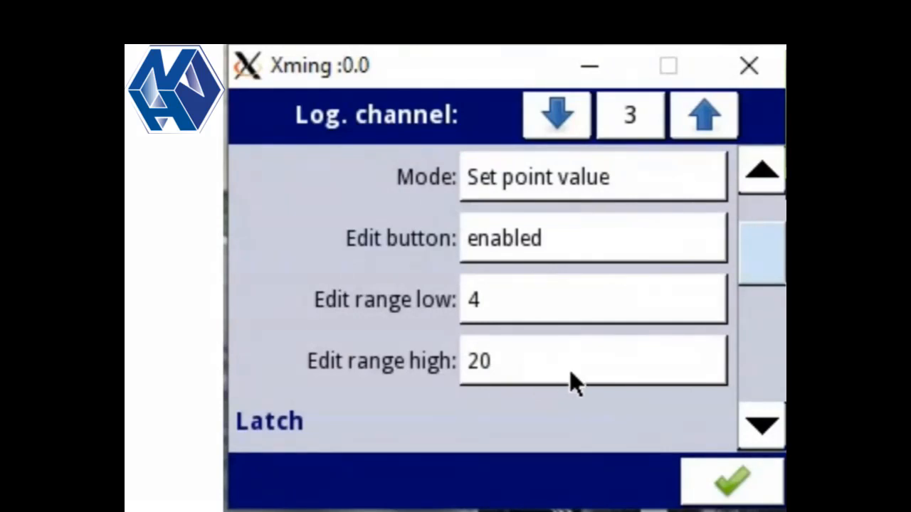
pyautogui.click(722, 488)
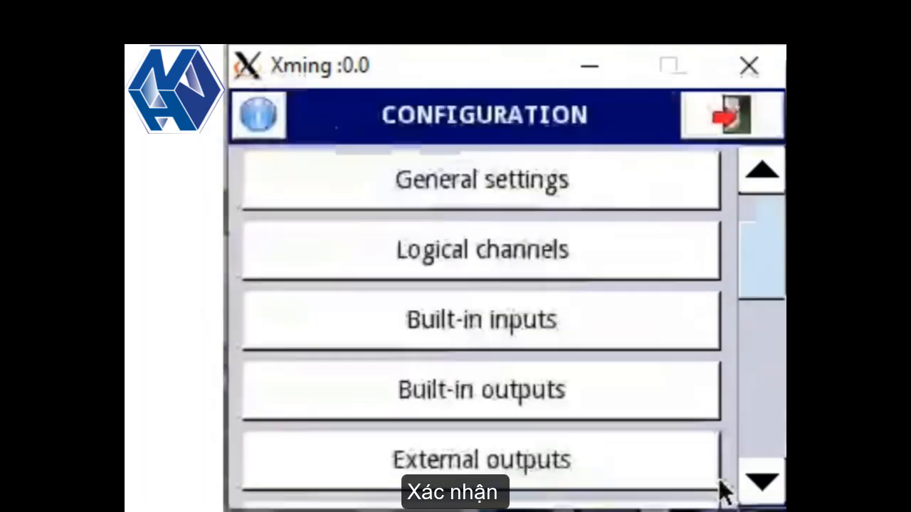
# Leave the device configuration, decline saving it, and return to the Group 1 channel display.
pyautogui.click(722, 120)
pyautogui.click(723, 120)
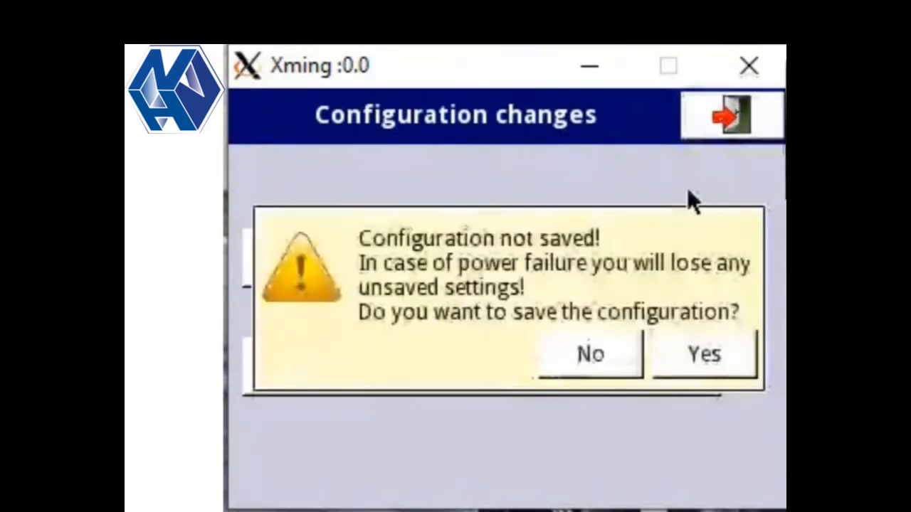
pyautogui.click(587, 357)
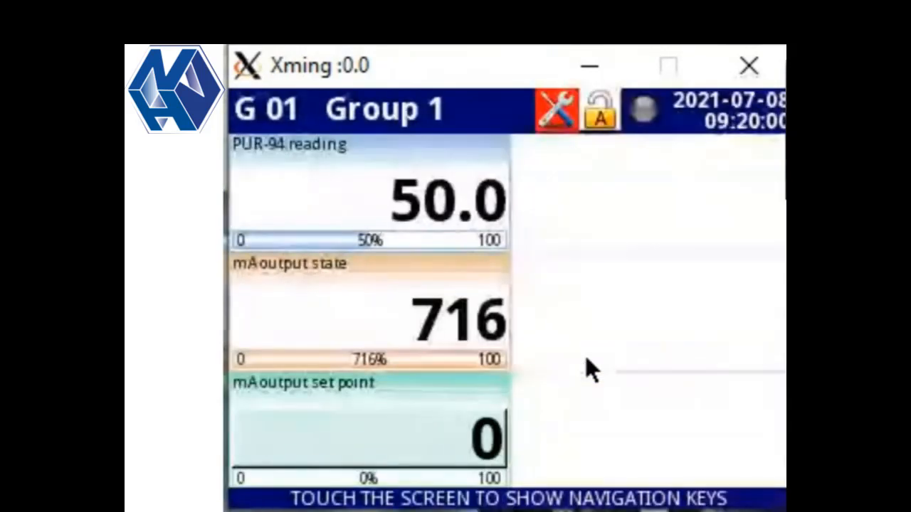
# Set the mA output set point to 5 from the Group 1 display.
pyautogui.click(407, 435)
pyautogui.write('5')
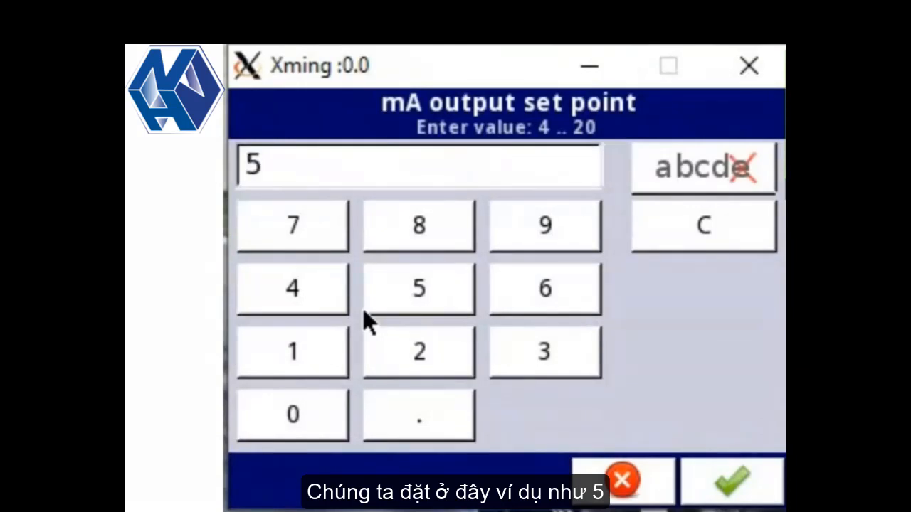
pyautogui.press('Return')
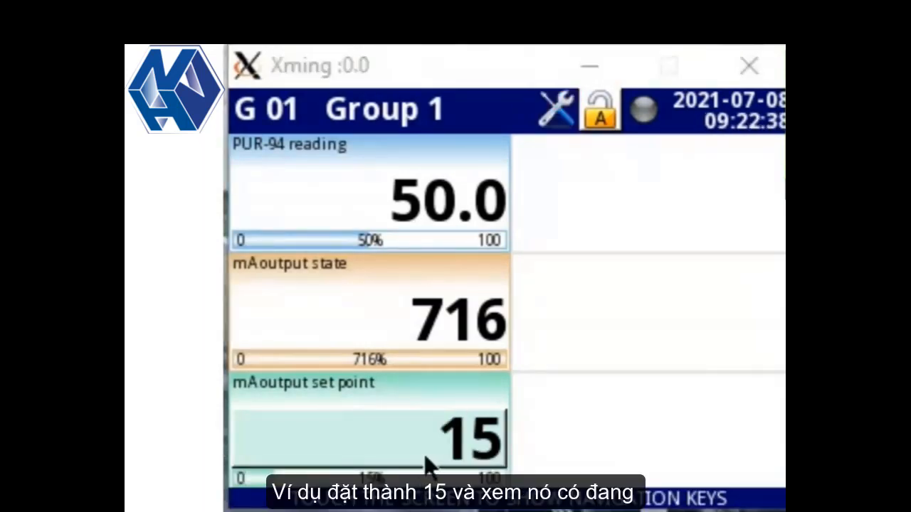
# Confirm the mA output set point at 15, and change it to 18.
pyautogui.click(377, 448)
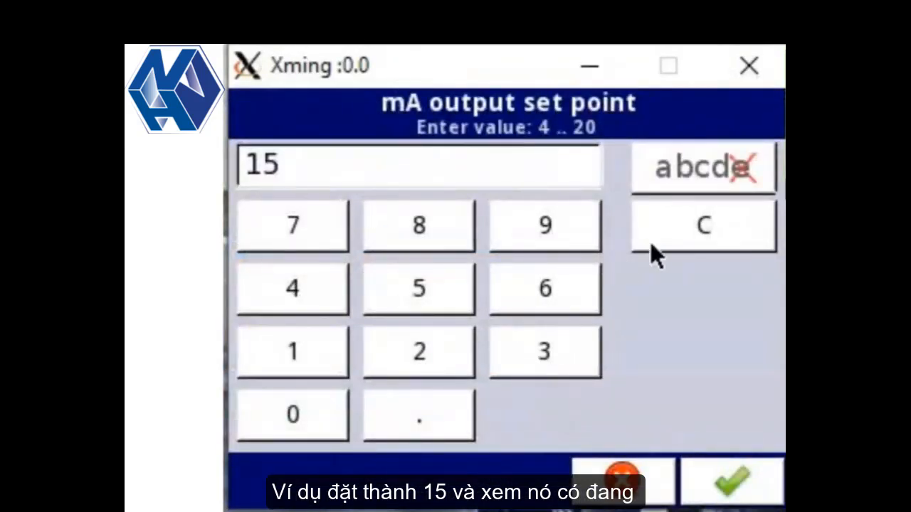
pyautogui.click(687, 492)
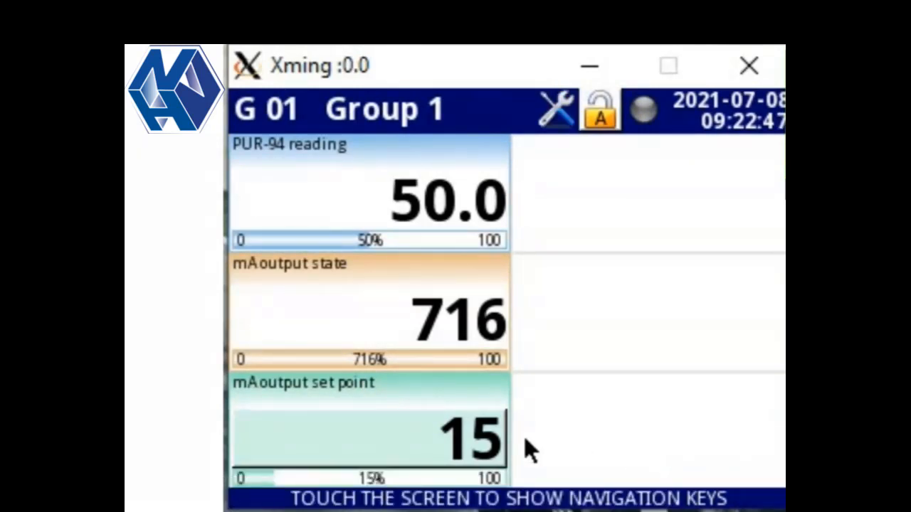
pyautogui.click(488, 443)
pyautogui.click(705, 224)
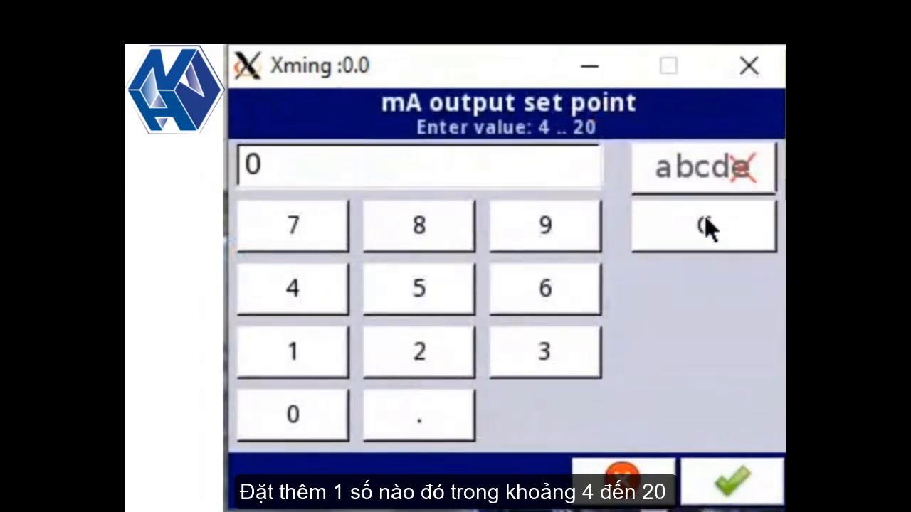
pyautogui.write('18')
pyautogui.press('Return')
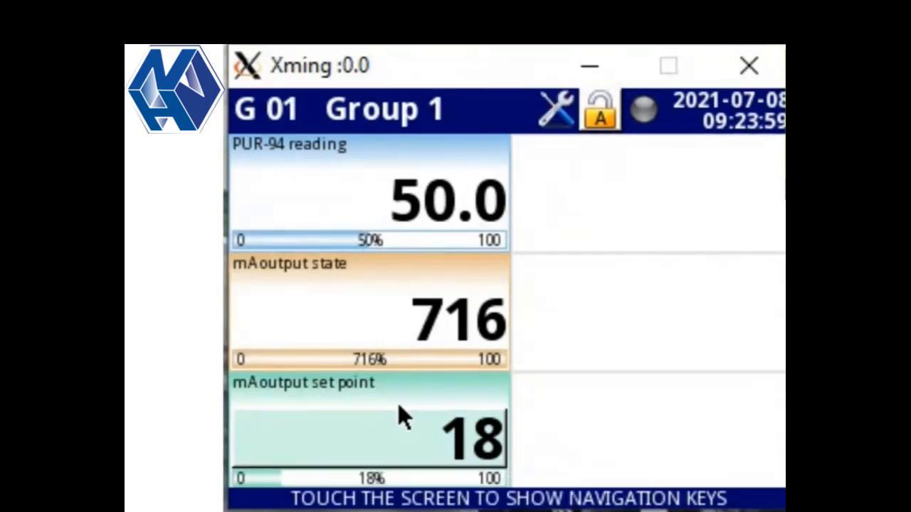
# Reopen the Modbus port 1 configuration and examine the device channels section of the device at address 1.
pyautogui.click(581, 301)
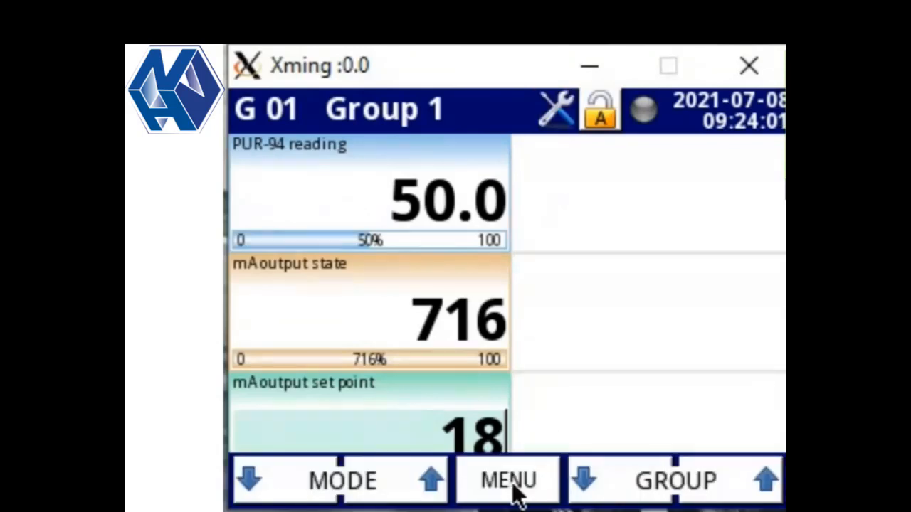
pyautogui.click(510, 487)
pyautogui.click(652, 230)
pyautogui.moveTo(757, 223); pyautogui.dragTo(778, 381)
pyautogui.click(620, 280)
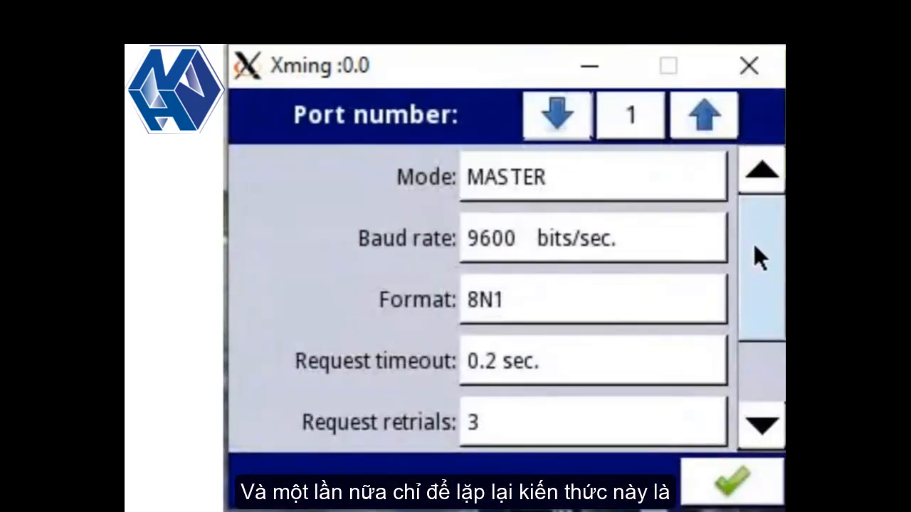
pyautogui.moveTo(756, 246); pyautogui.dragTo(759, 347)
pyautogui.click(689, 421)
pyautogui.moveTo(763, 236); pyautogui.dragTo(769, 305)
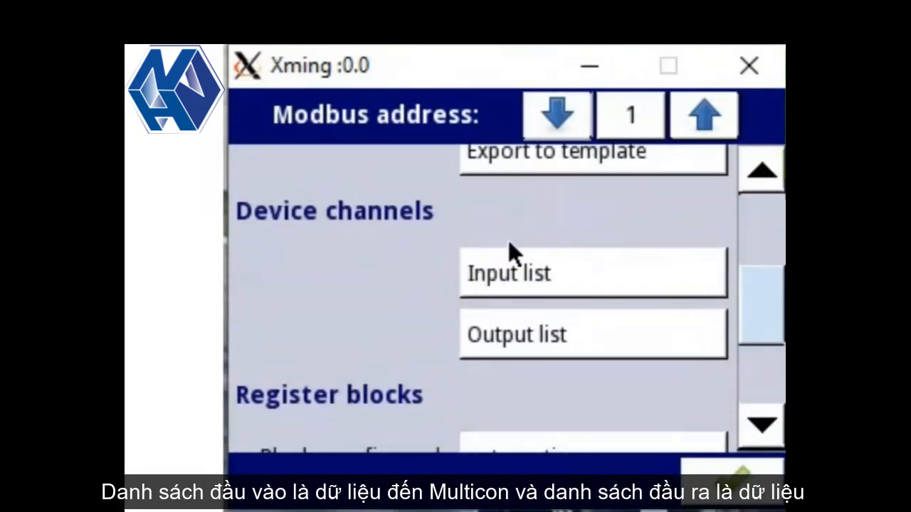